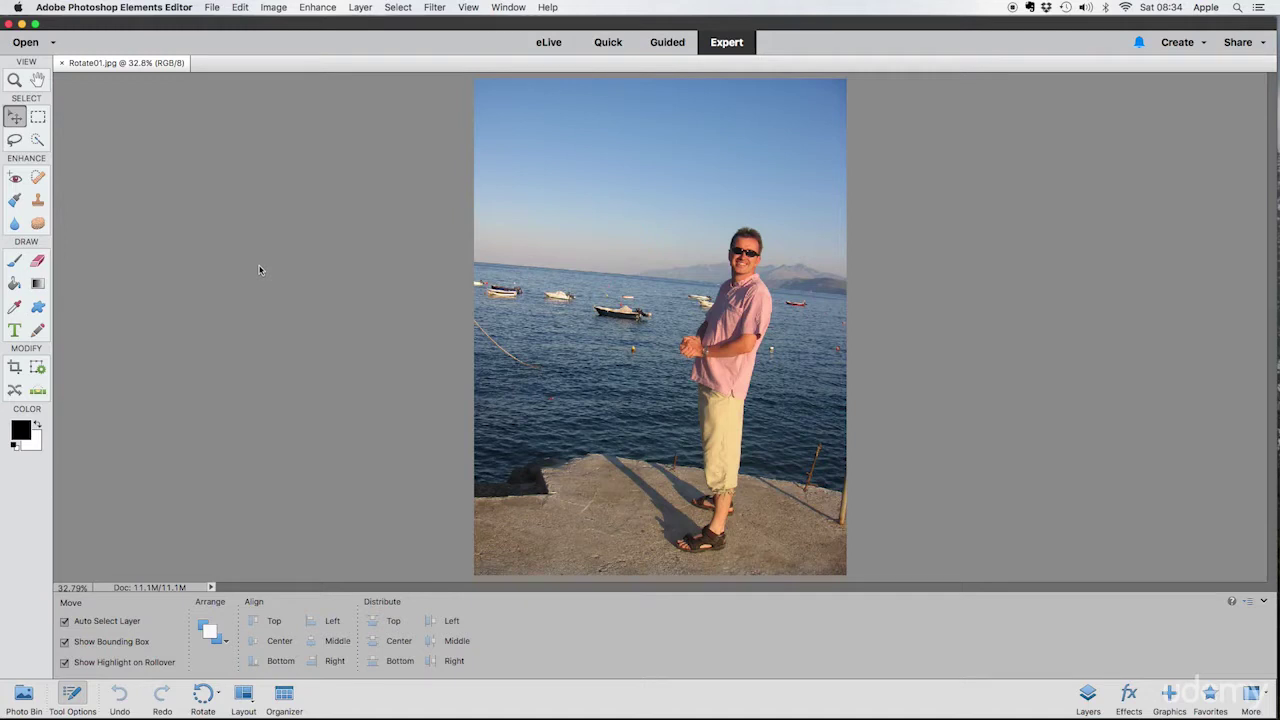
Crop the photo tightly around the man, trimming sky and left-hand sea, to 5.20M
click(16, 370)
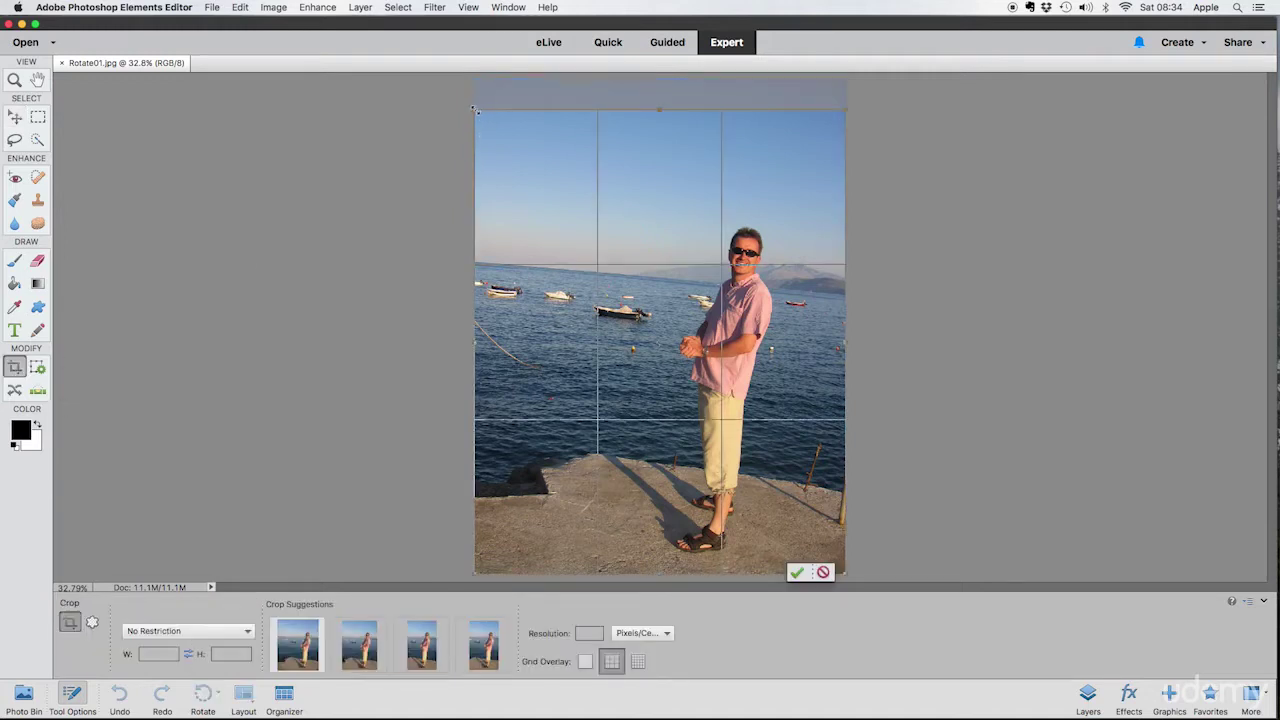
drag(475, 110, 556, 217)
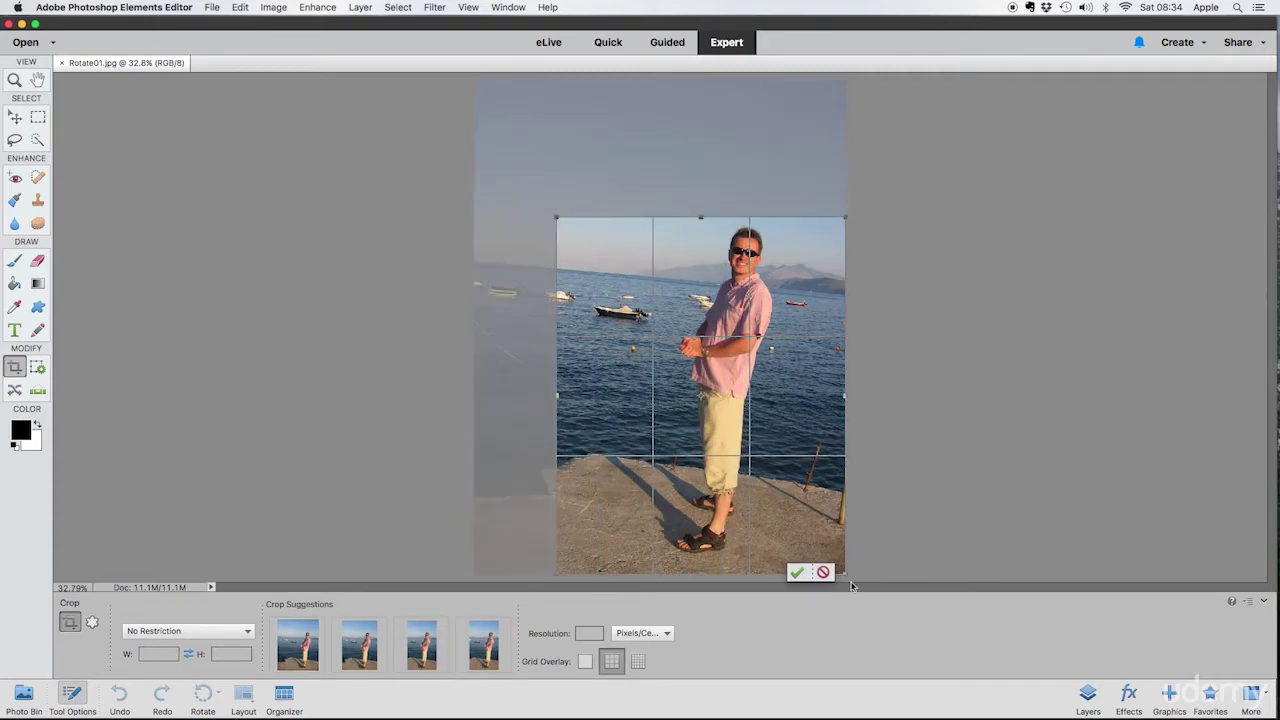
drag(845, 574, 815, 557)
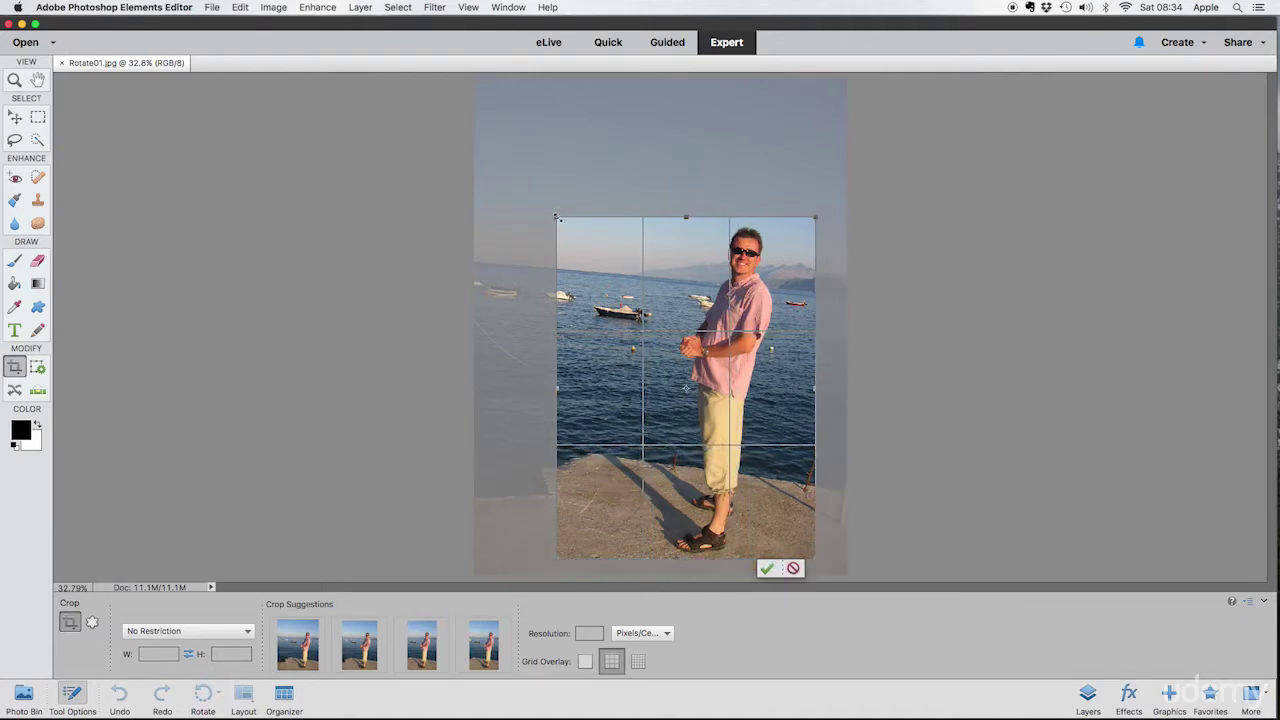
drag(557, 217, 560, 222)
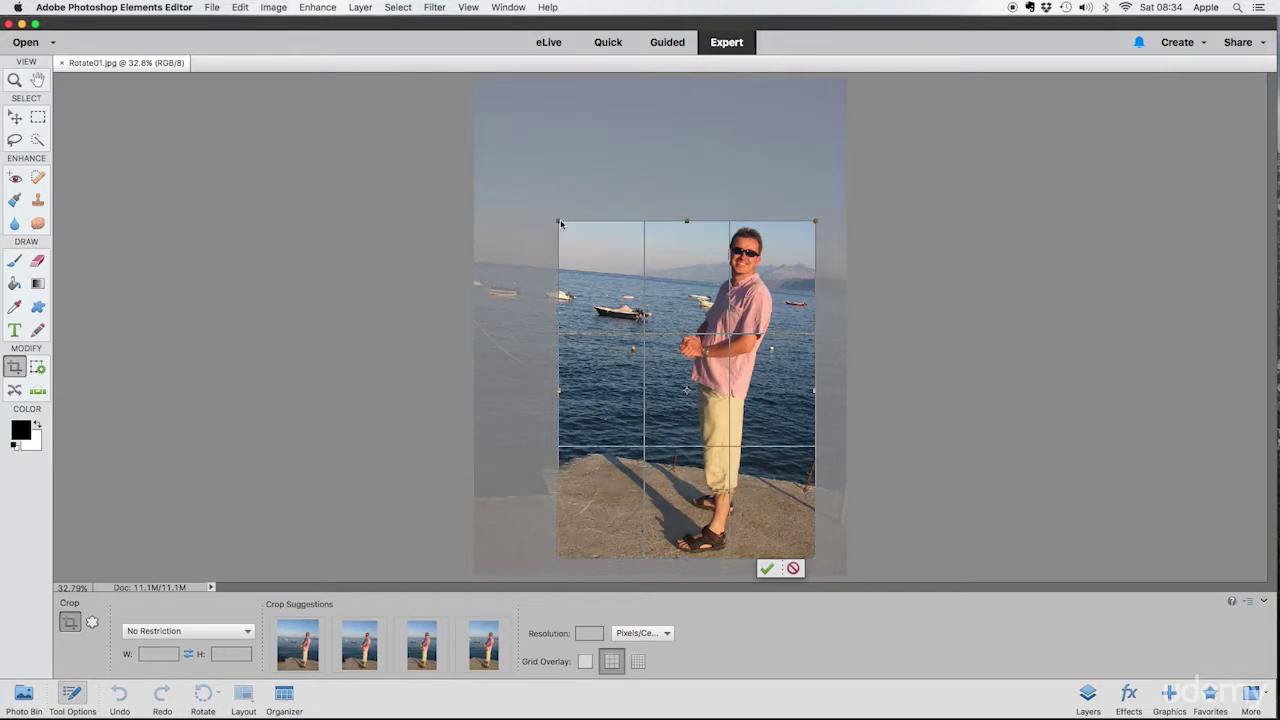
key(Return)
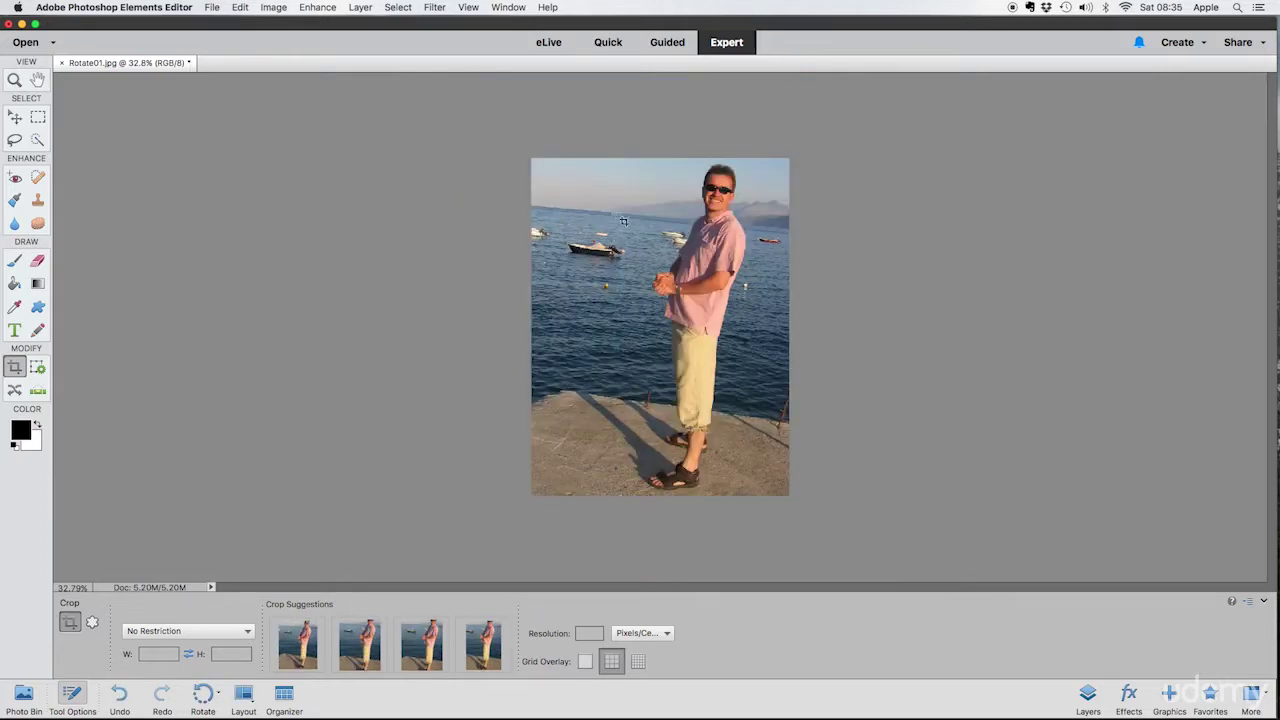
Straighten along the horizon, rotating the photo onto a 6.20M canvas with white corners
click(38, 391)
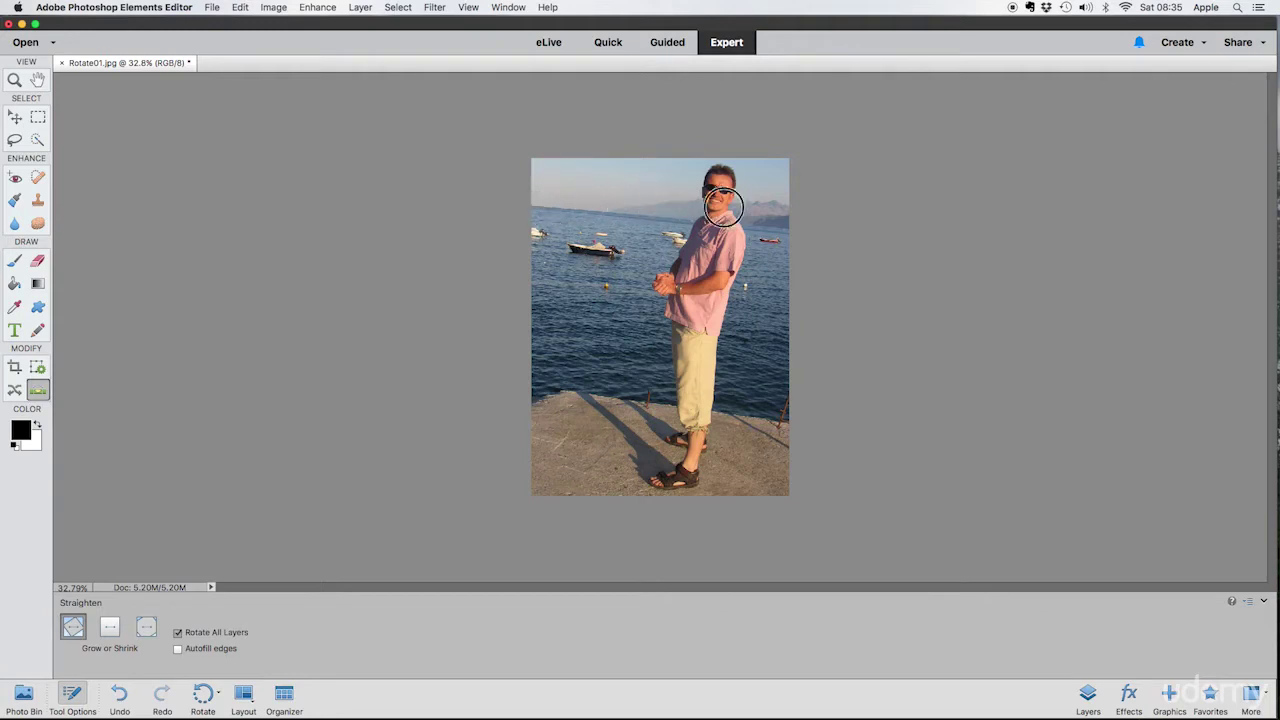
drag(787, 230, 790, 229)
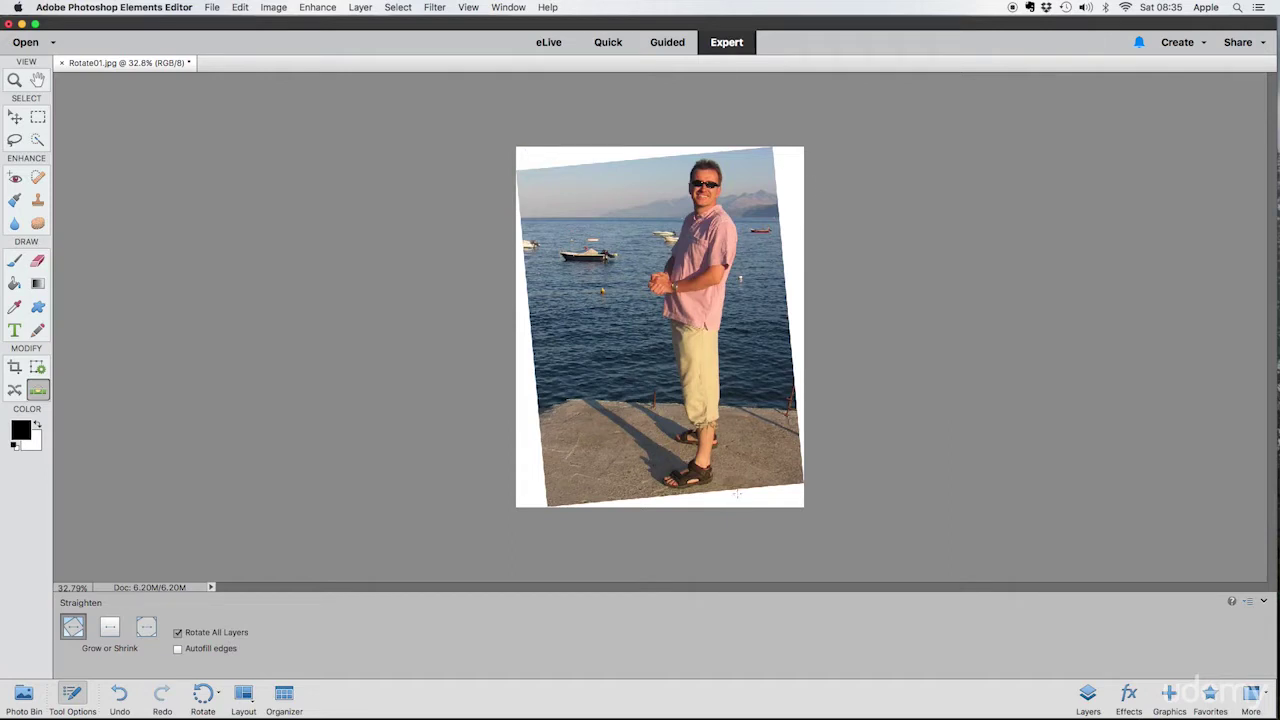
Recrop the rotated photo inside the white corners, leaving a level 4.08M image
click(15, 368)
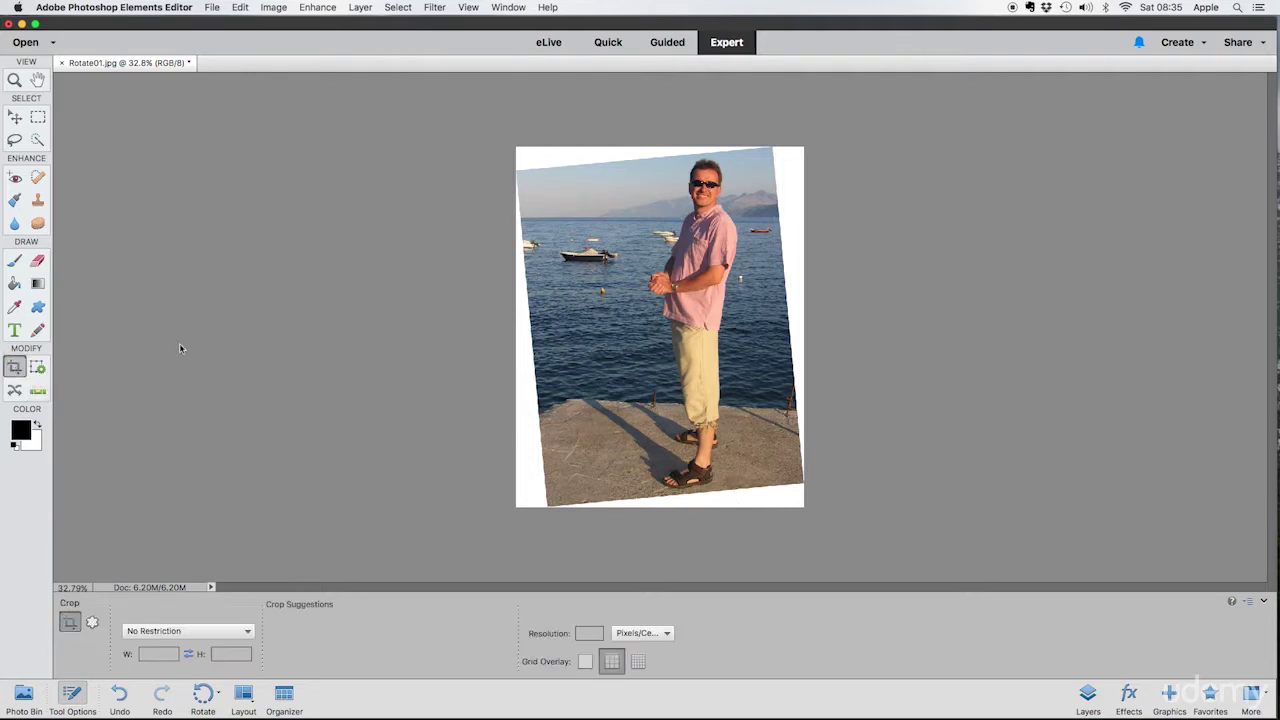
drag(514, 143, 926, 551)
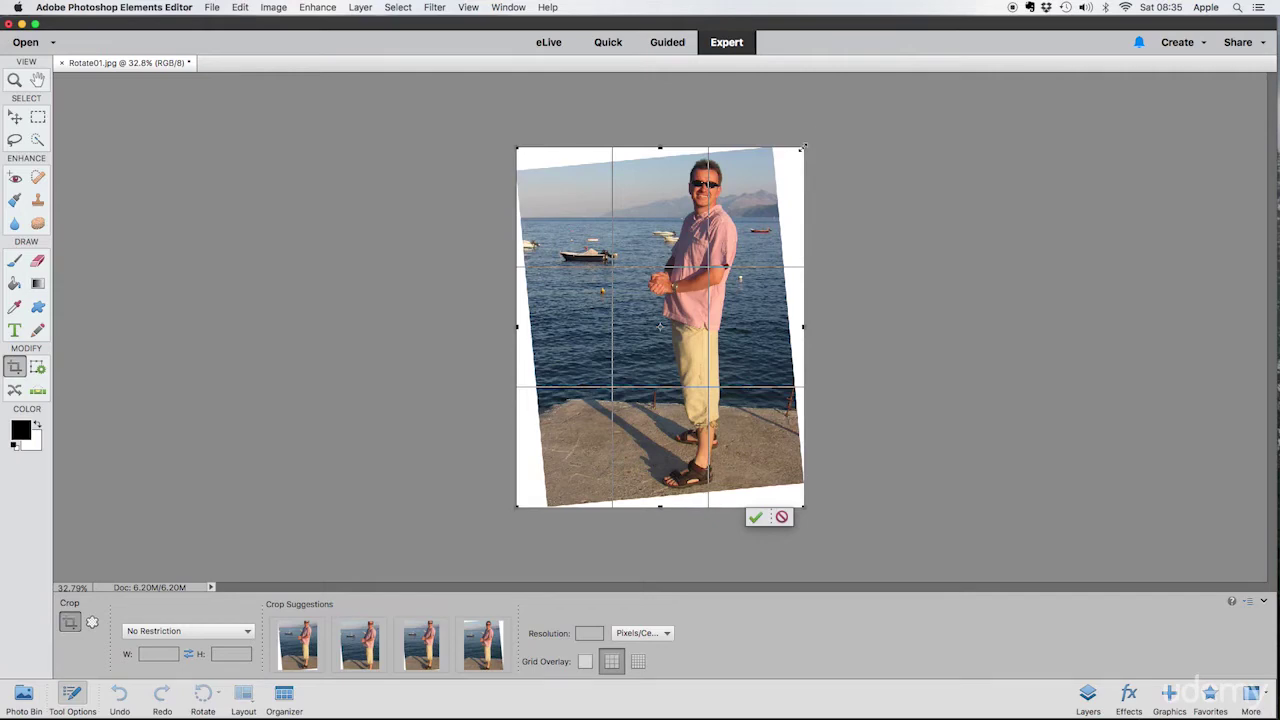
drag(803, 147, 772, 164)
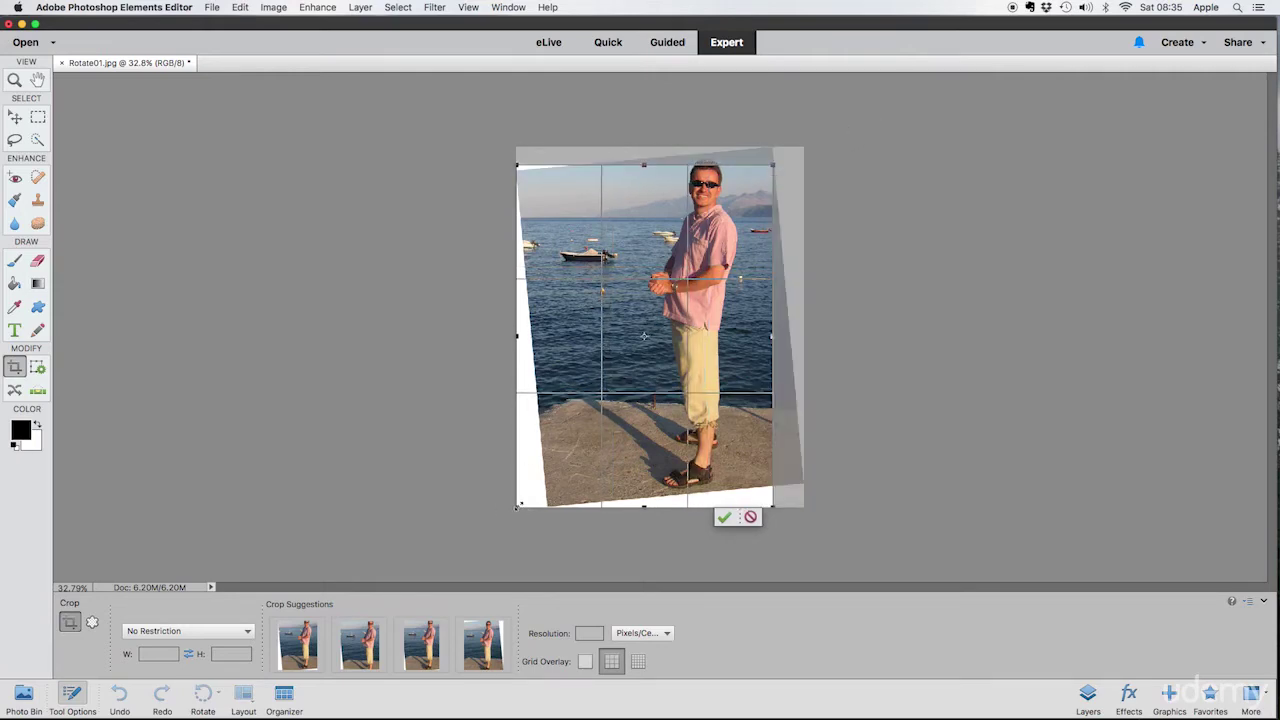
drag(518, 505, 550, 482)
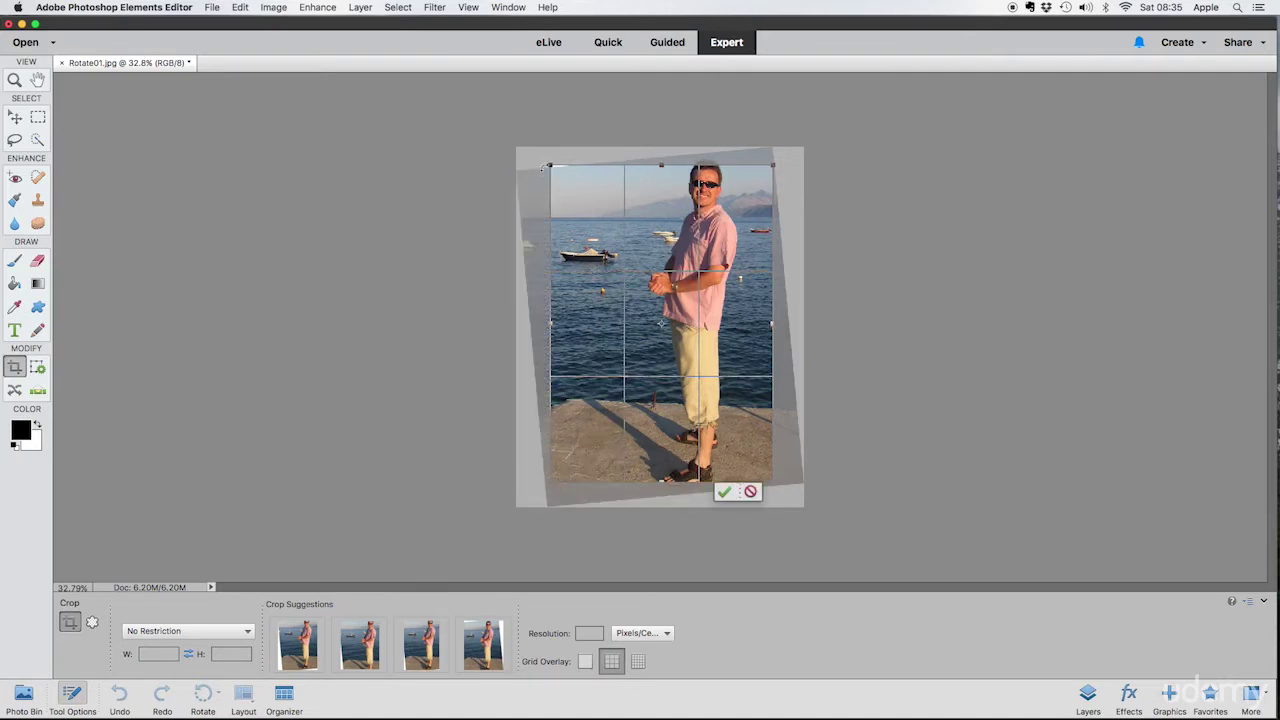
drag(773, 166, 777, 177)
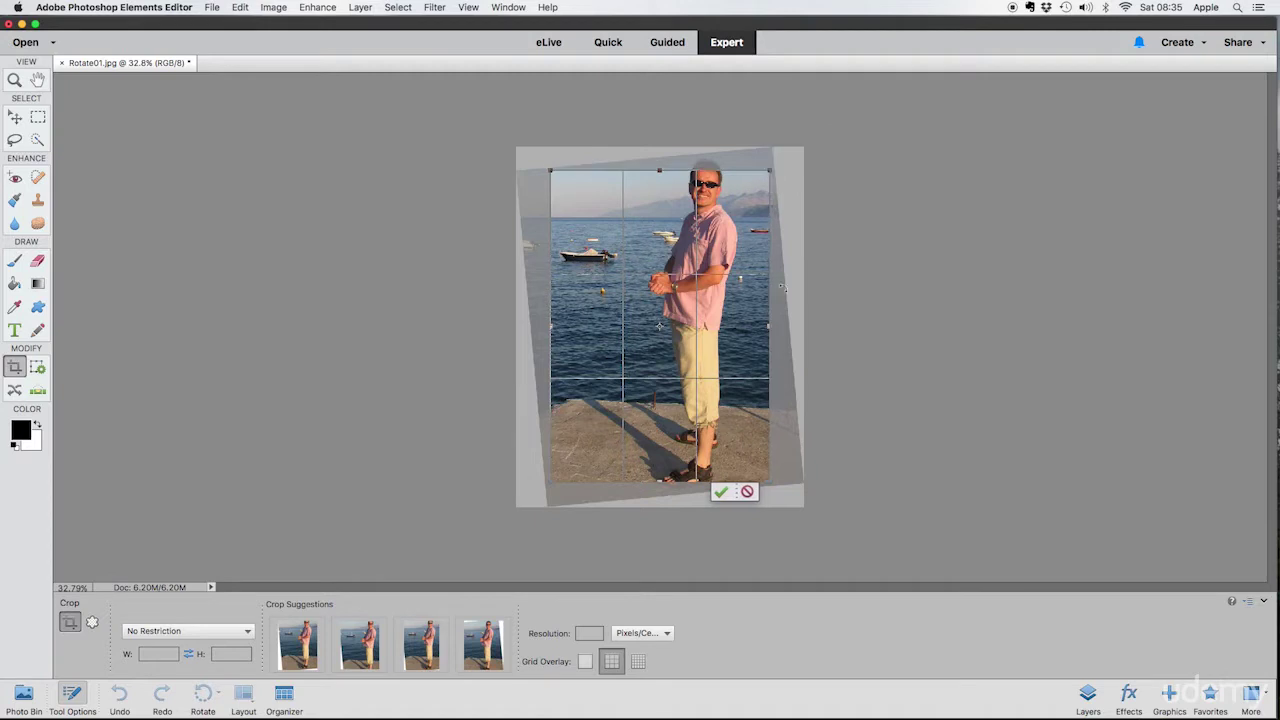
click(720, 491)
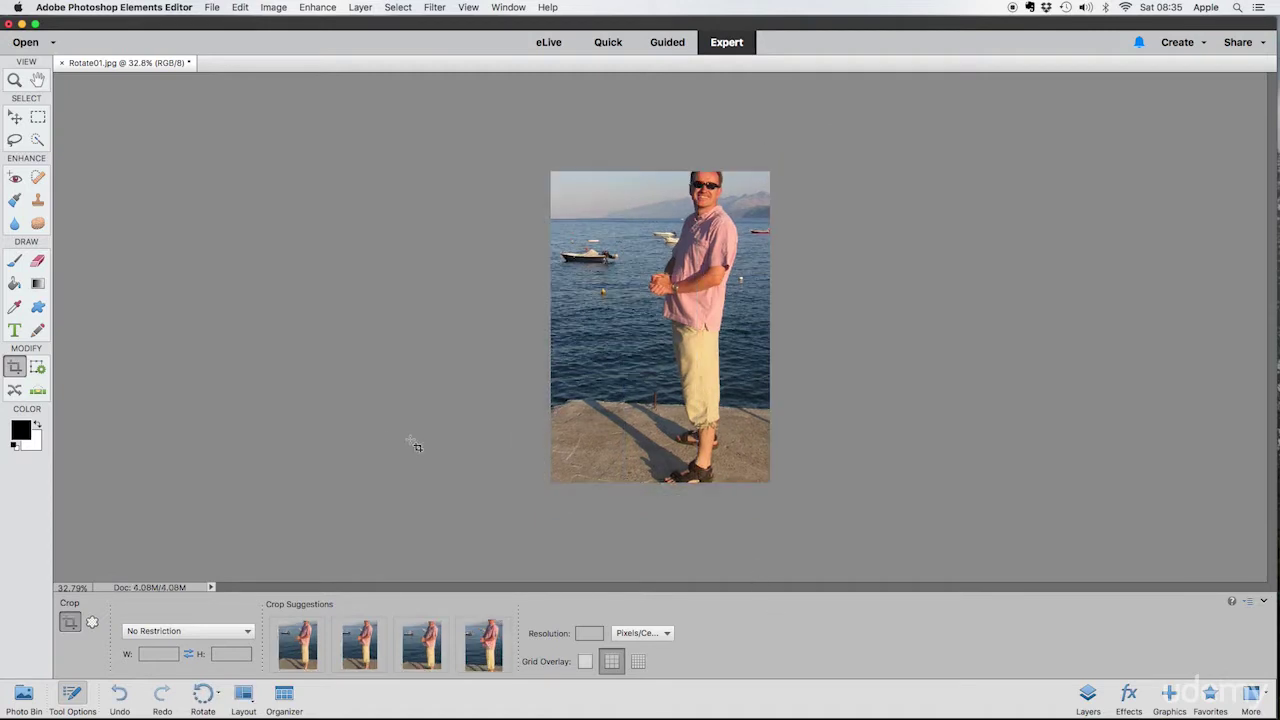
Zoom in on the levelled, cropped photo to check it
click(15, 80)
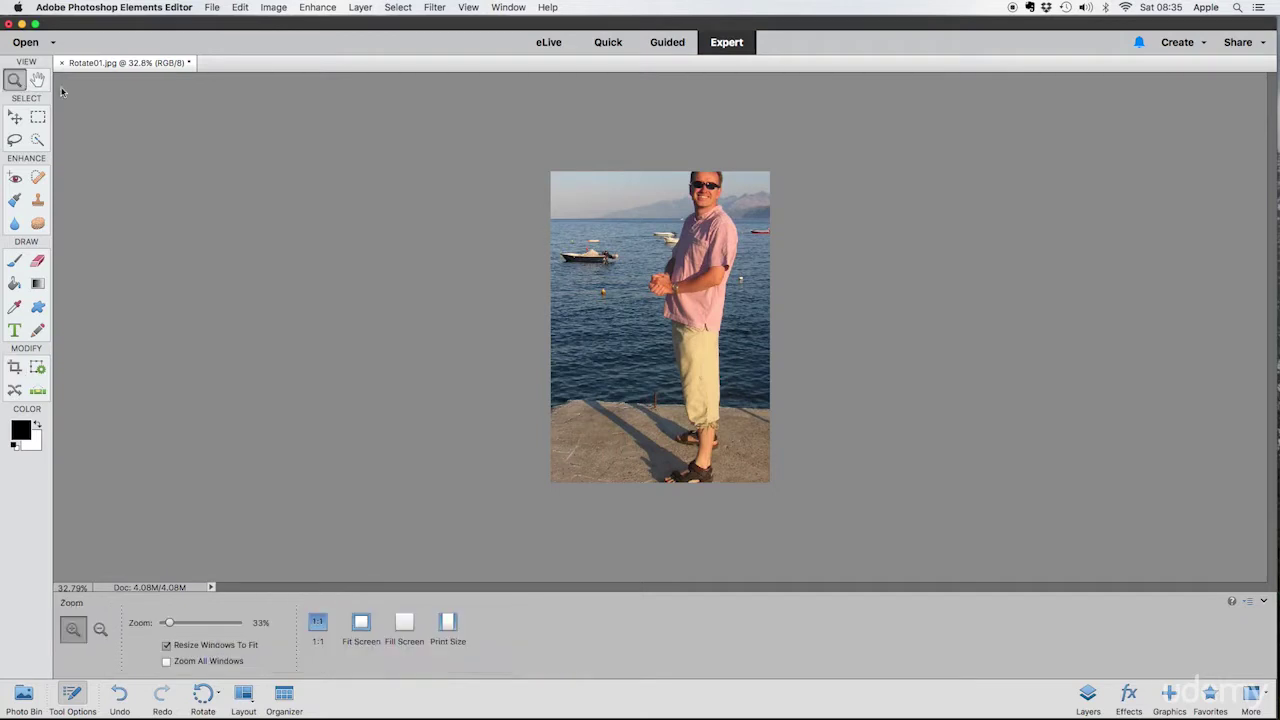
click(673, 333)
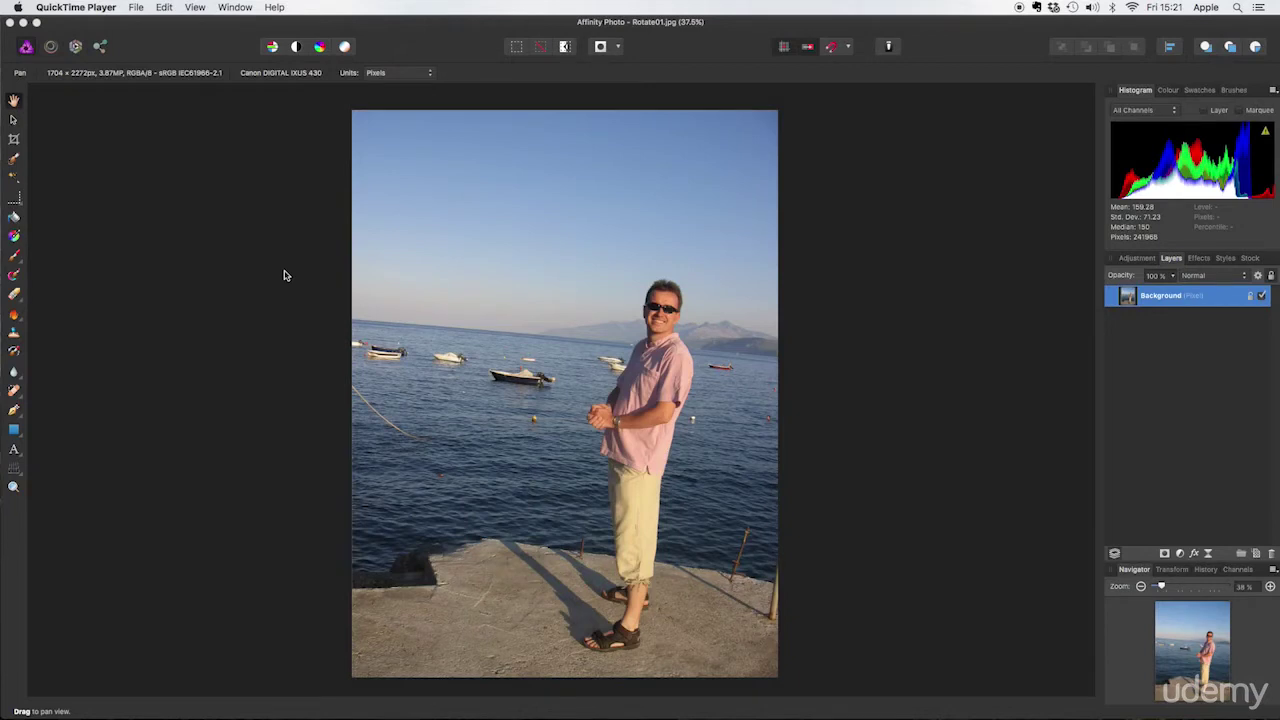
Crop Rotate01.jpg around the man at Original Ratio, to 1206 × 1608 px
click(17, 140)
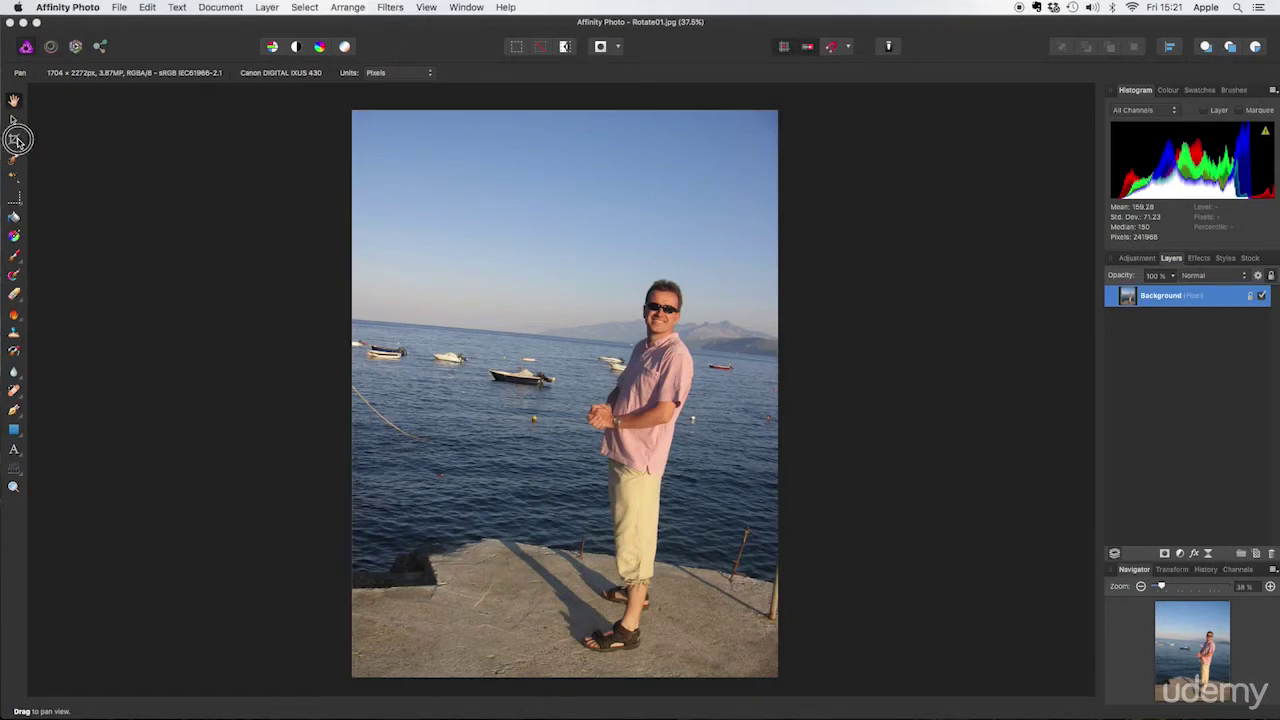
click(196, 74)
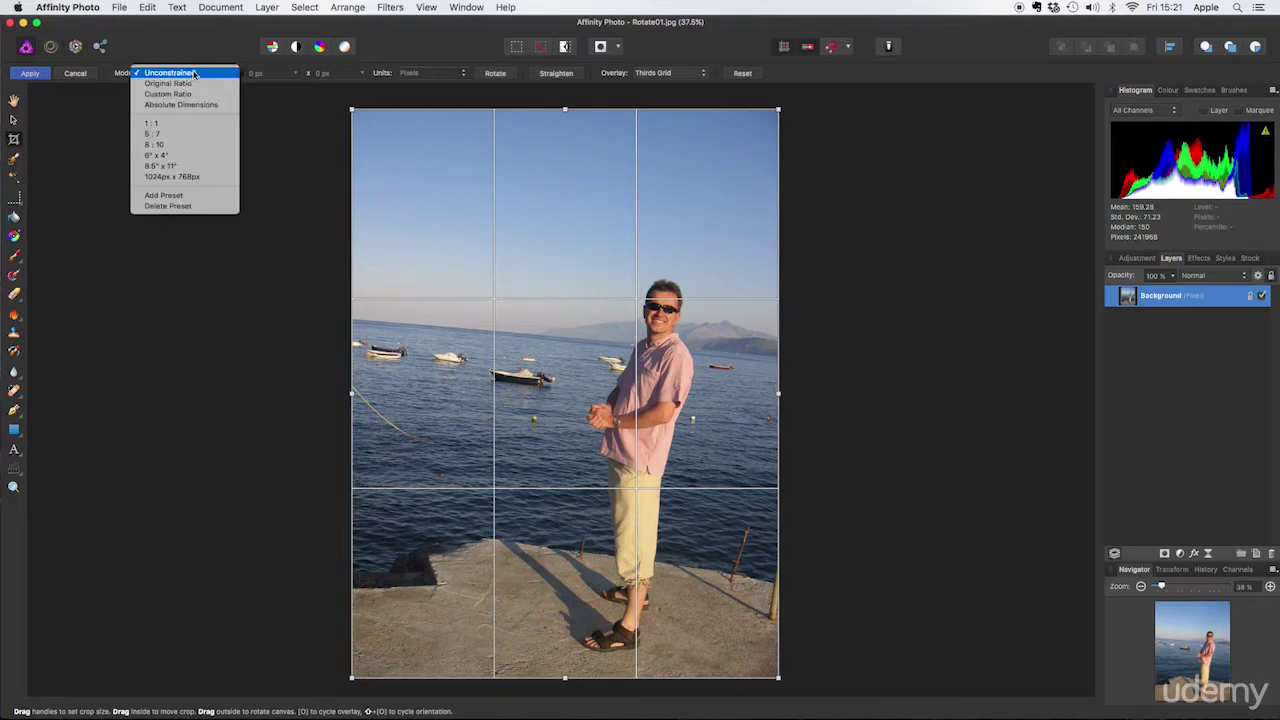
click(168, 83)
drag(352, 110, 460, 298)
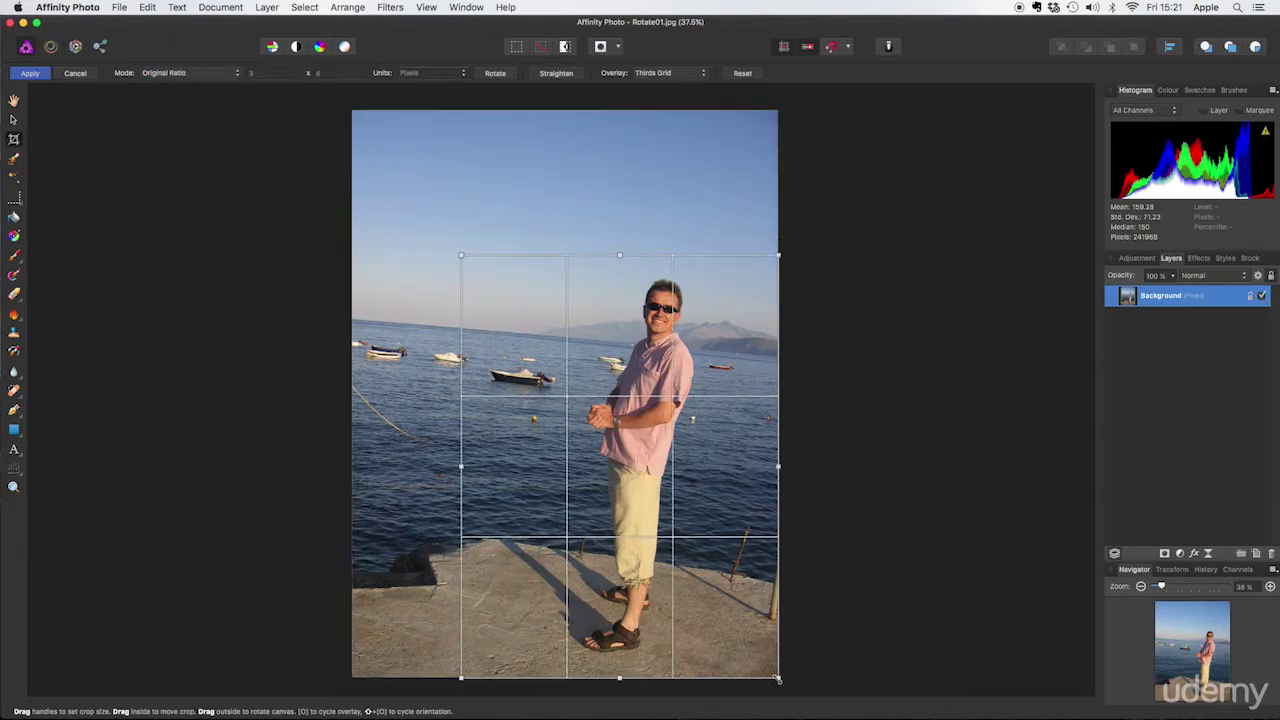
drag(778, 679, 768, 662)
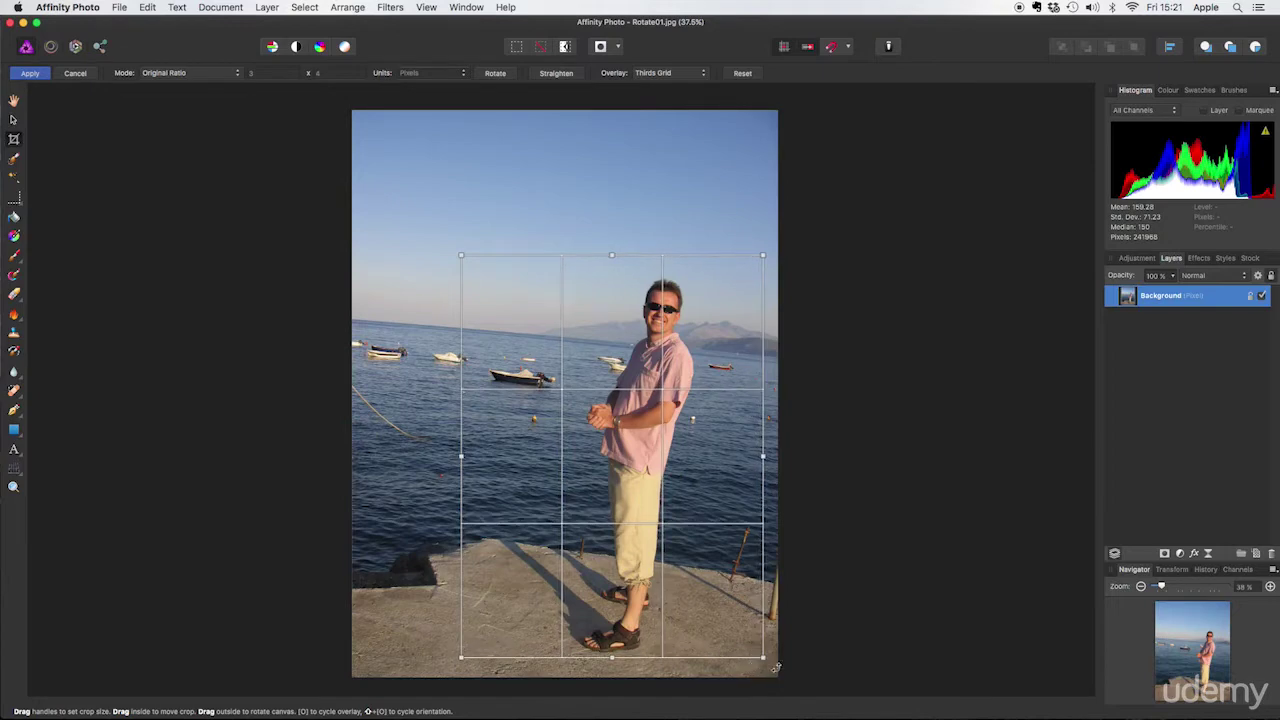
key(h)
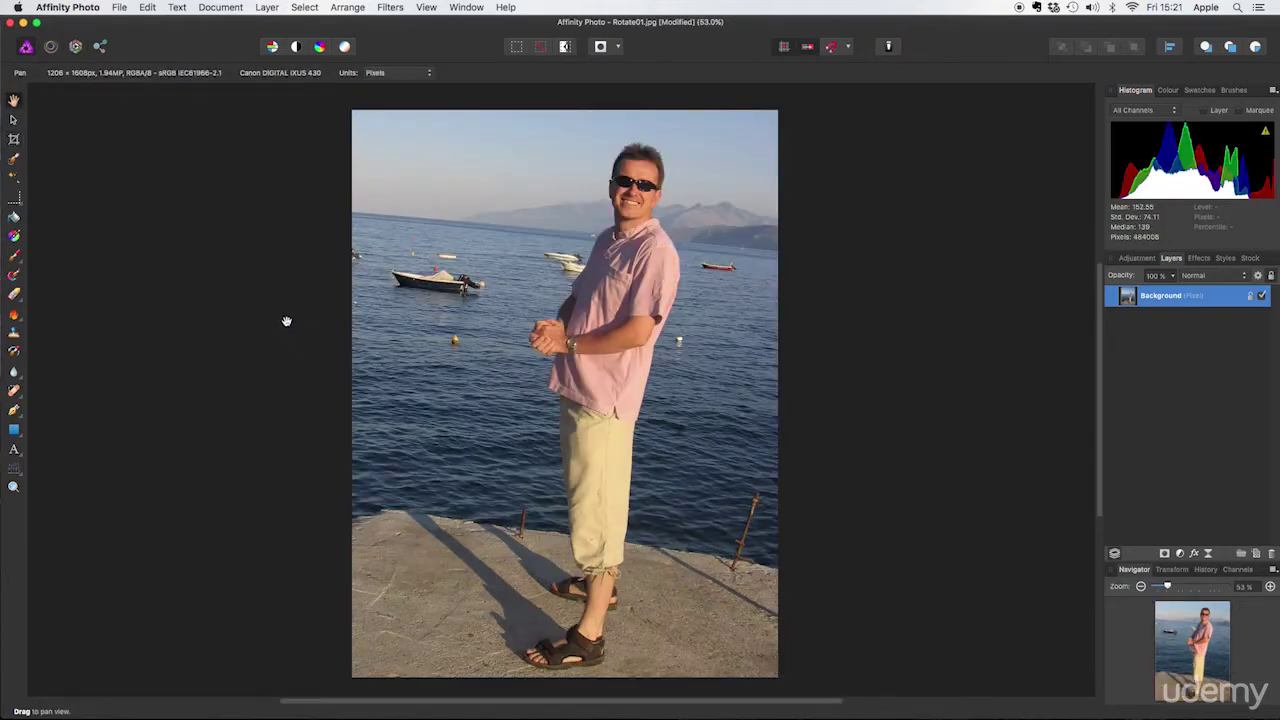
Reapply the crop so the photo stays 1206 × 1608 px, horizon still tilted
click(15, 140)
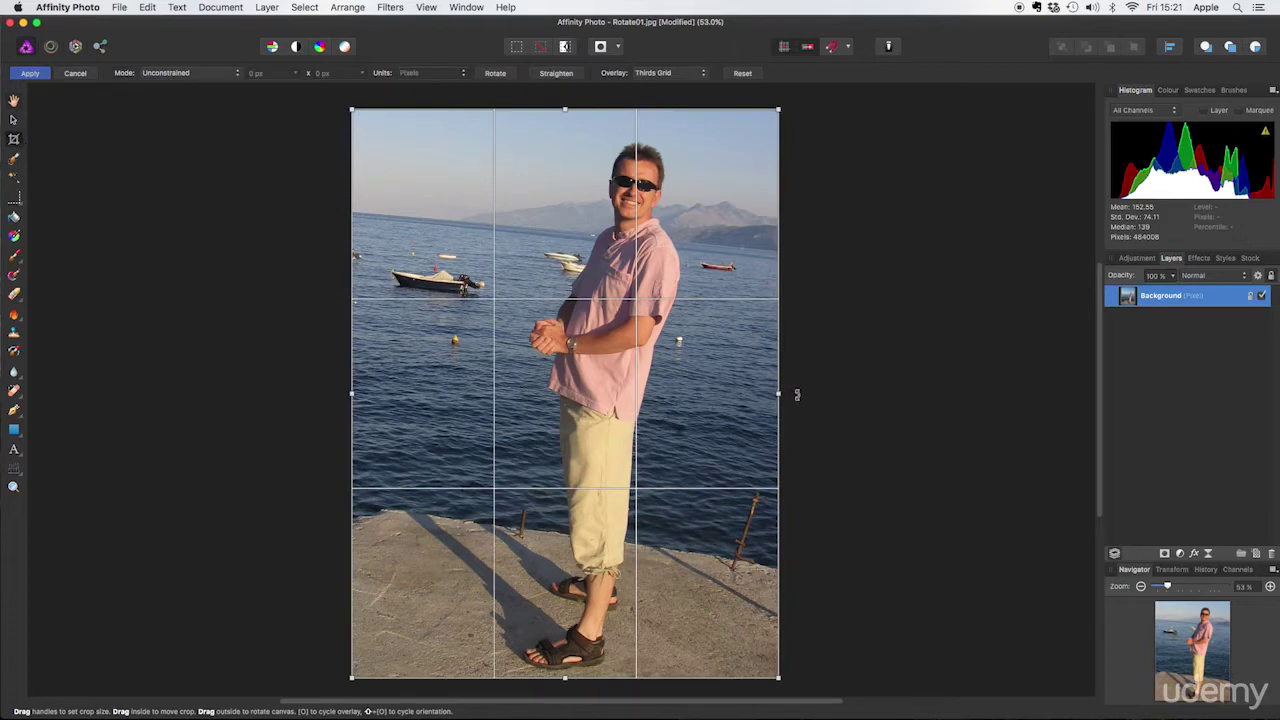
drag(797, 394, 801, 373)
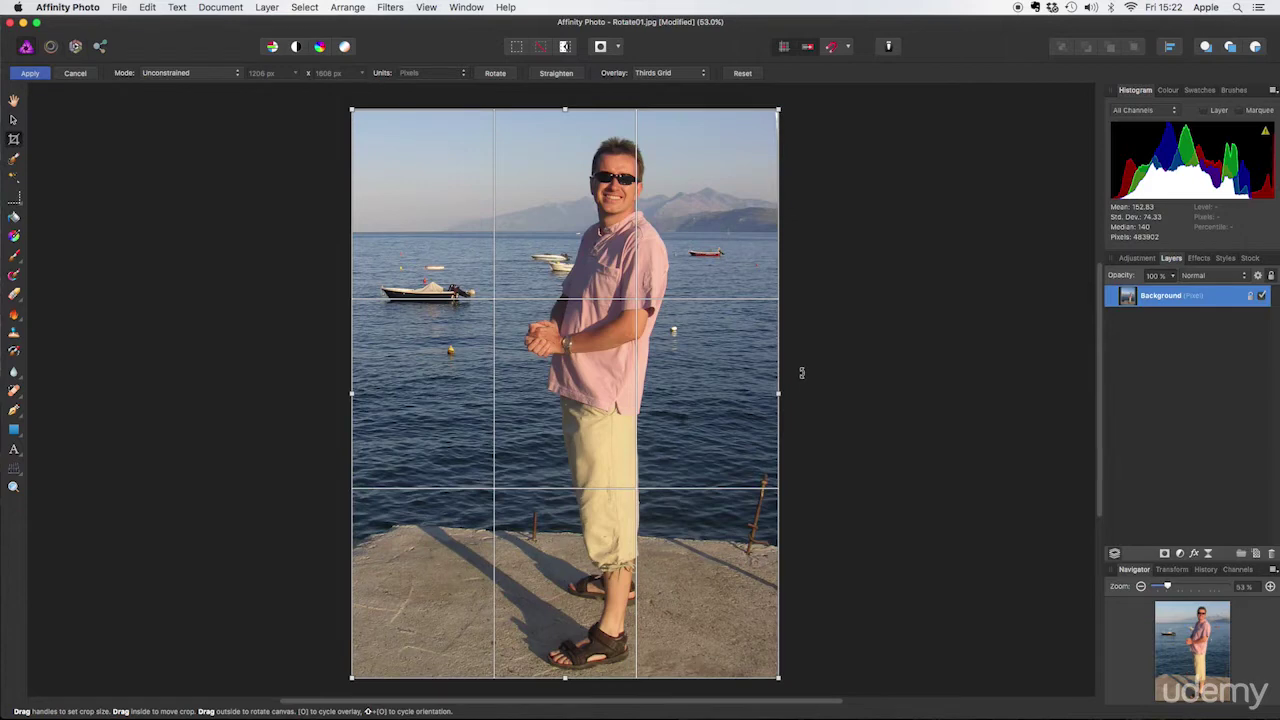
key(Return)
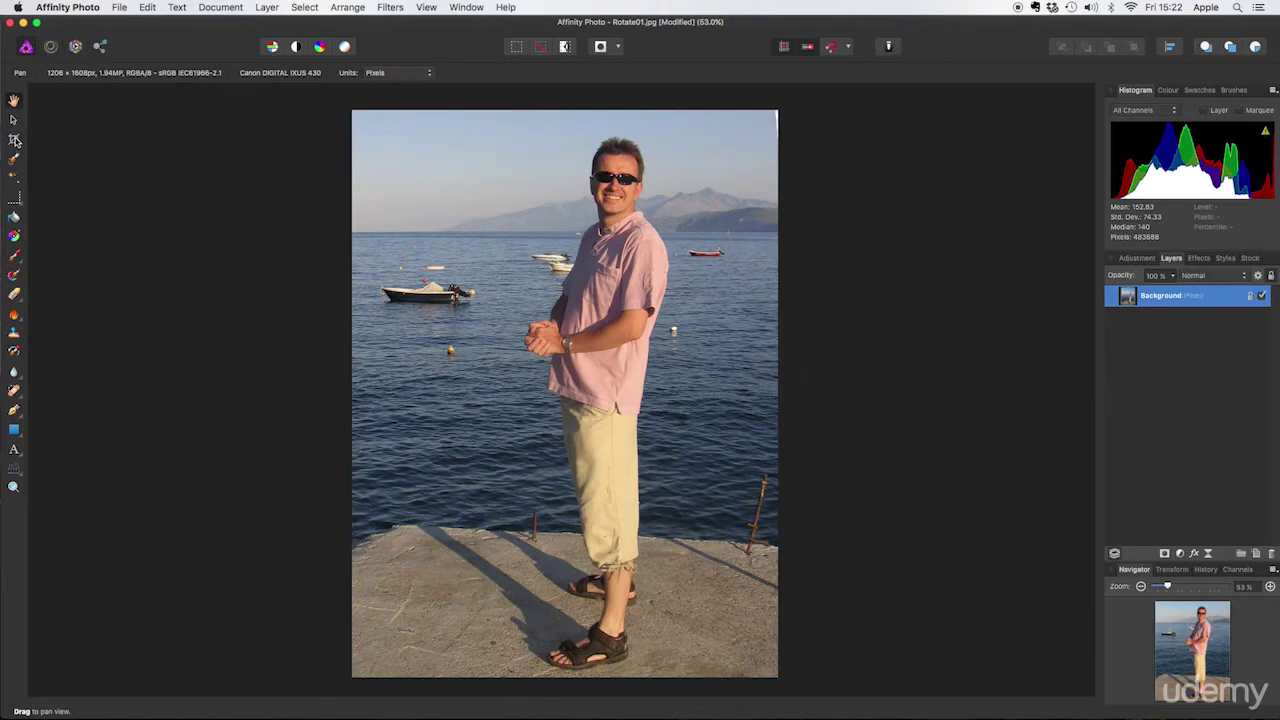
Extend the crop past the top-left corner and apply it, restoring 1704 × 2272 px
click(14, 138)
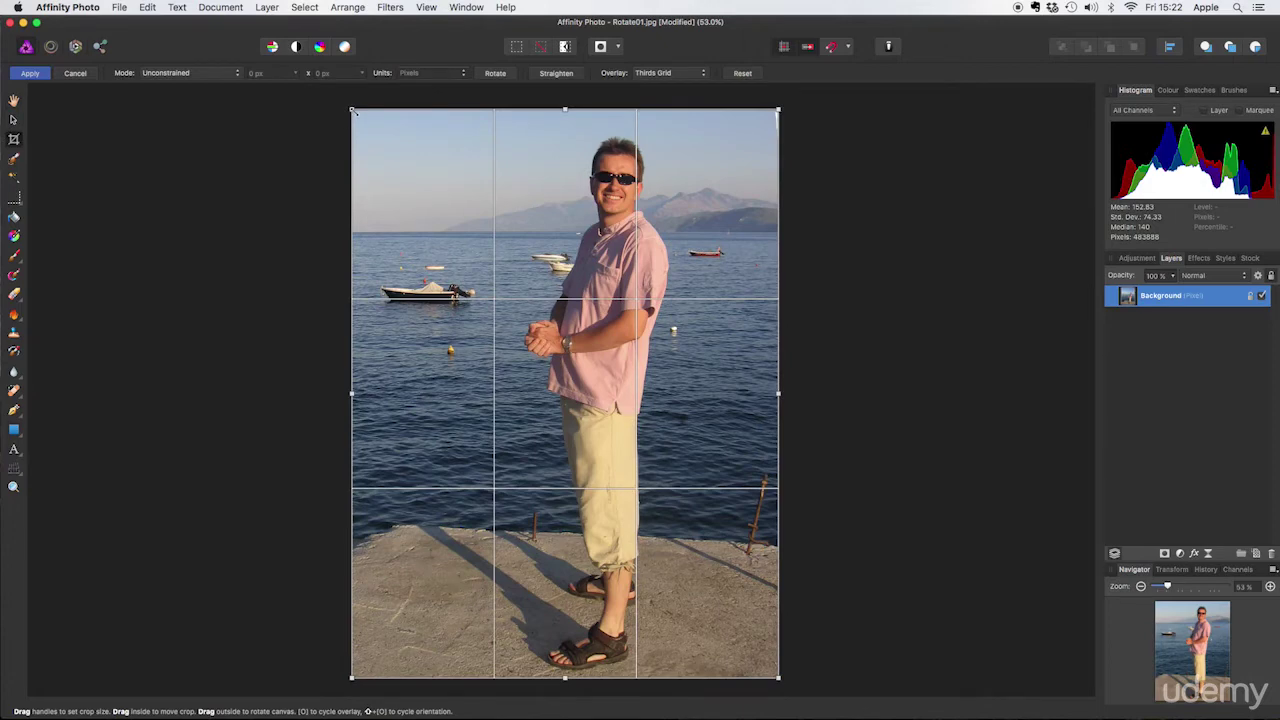
drag(352, 108, 301, 73)
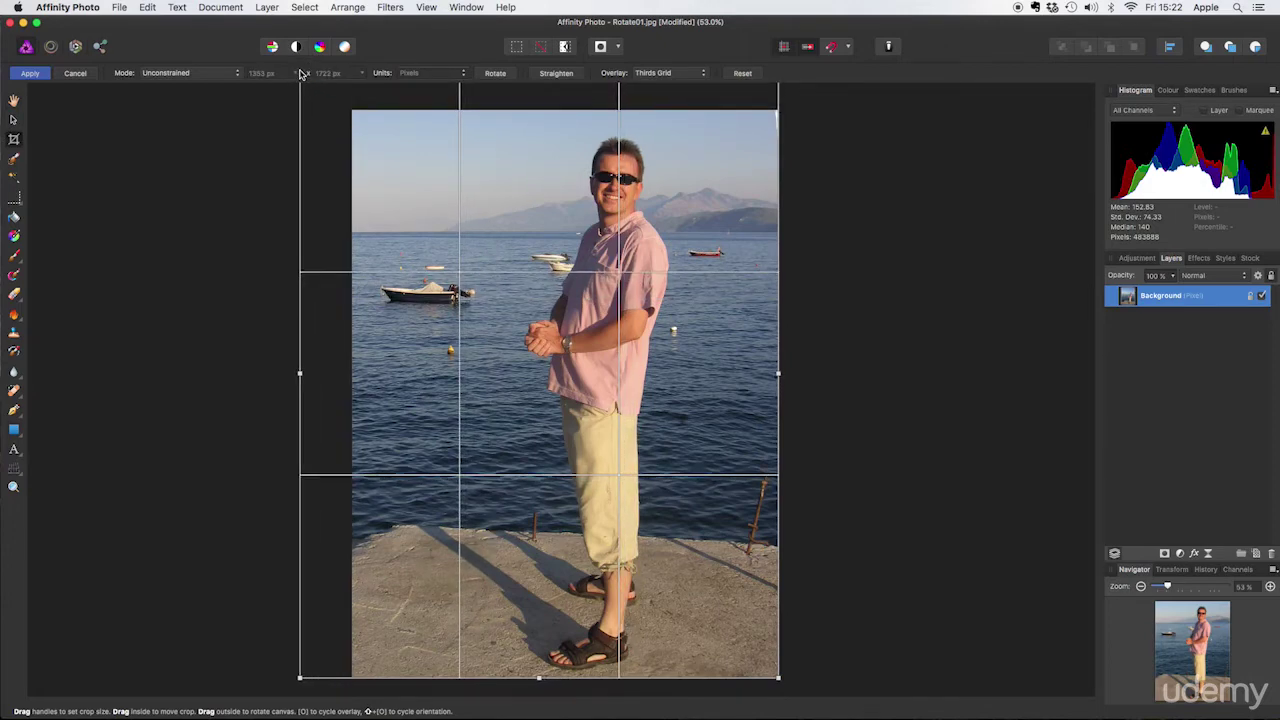
key(Return)
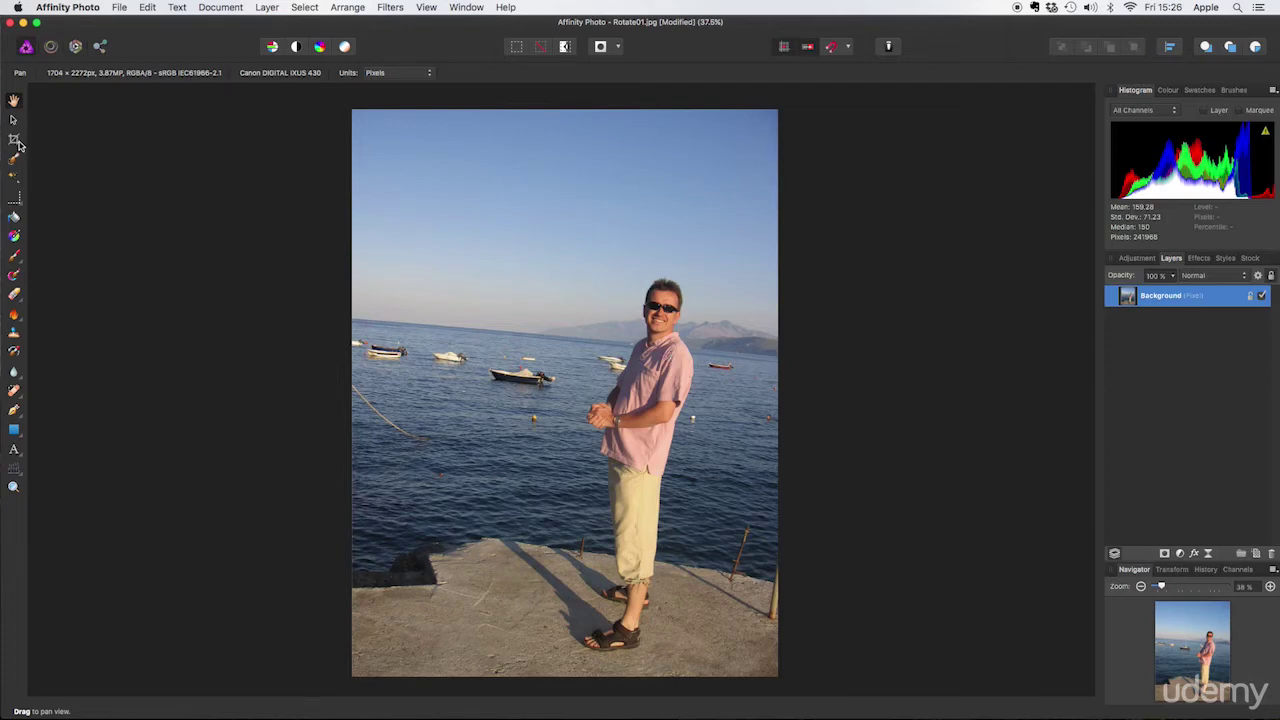
Start a crop, trial-straighten along the horizon, then undo the rotation
click(14, 139)
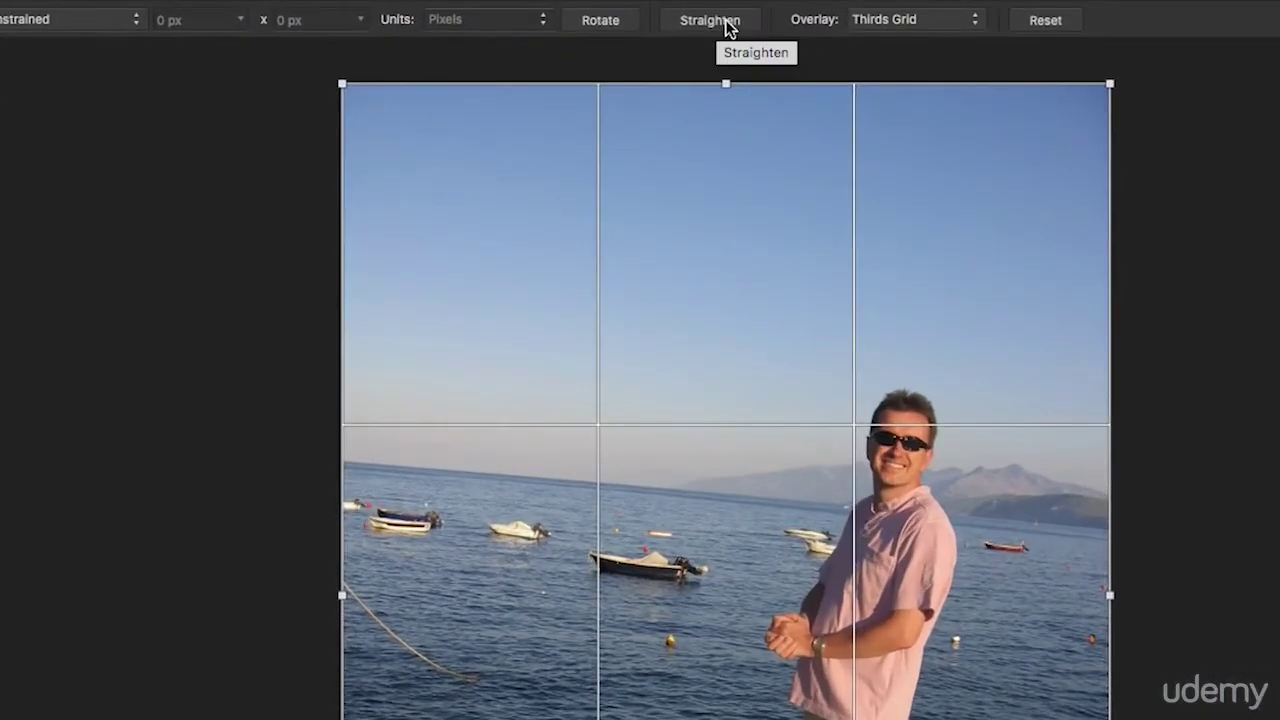
click(727, 28)
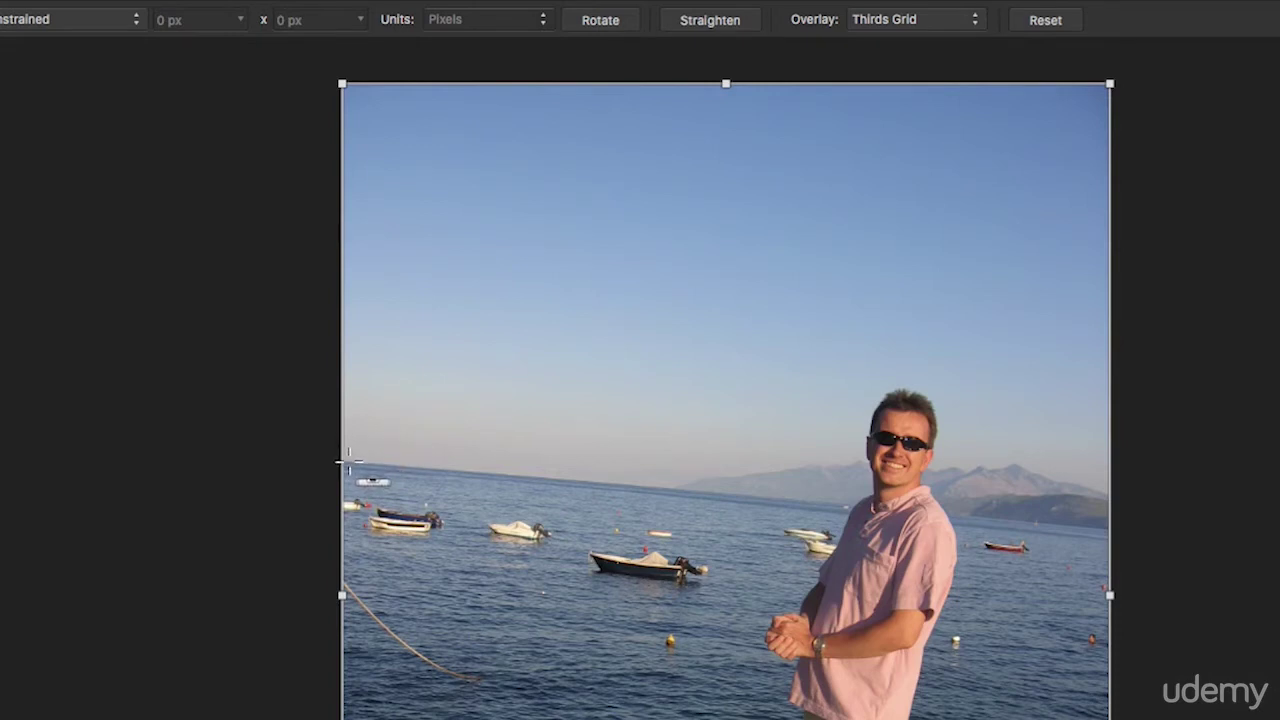
drag(348, 462, 1105, 529)
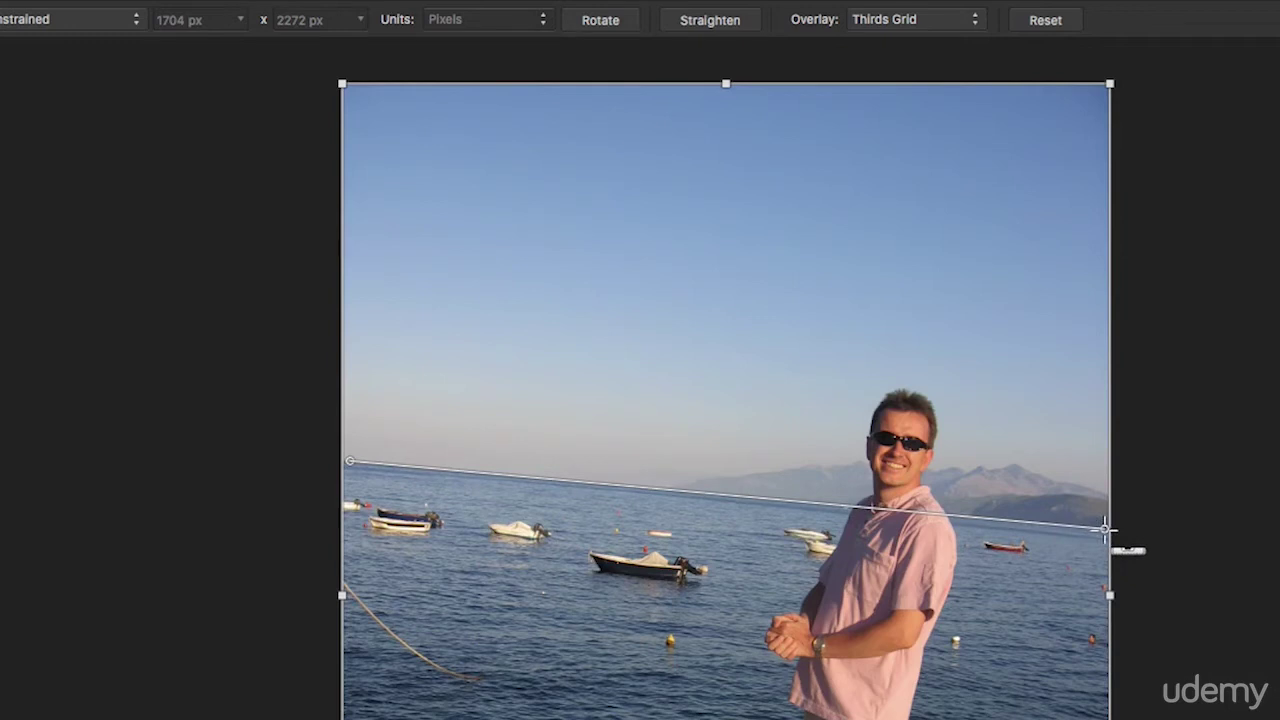
drag(1105, 529, 1107, 529)
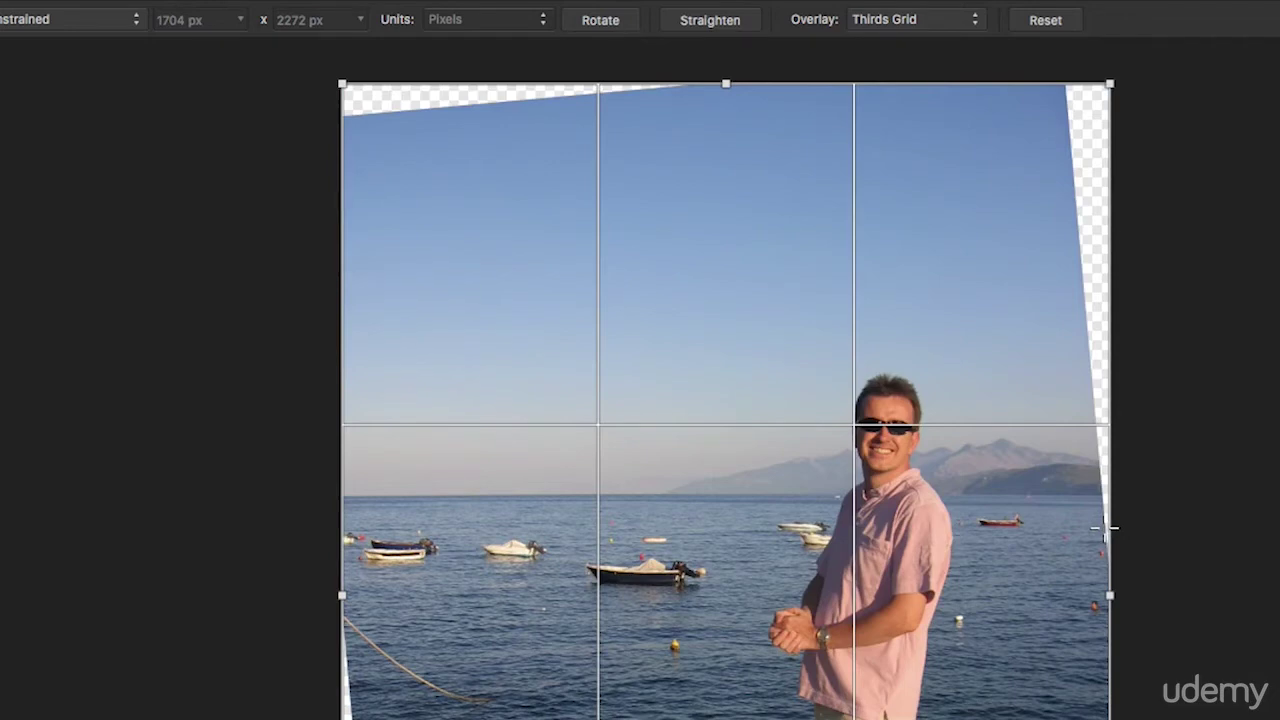
key(super+z)
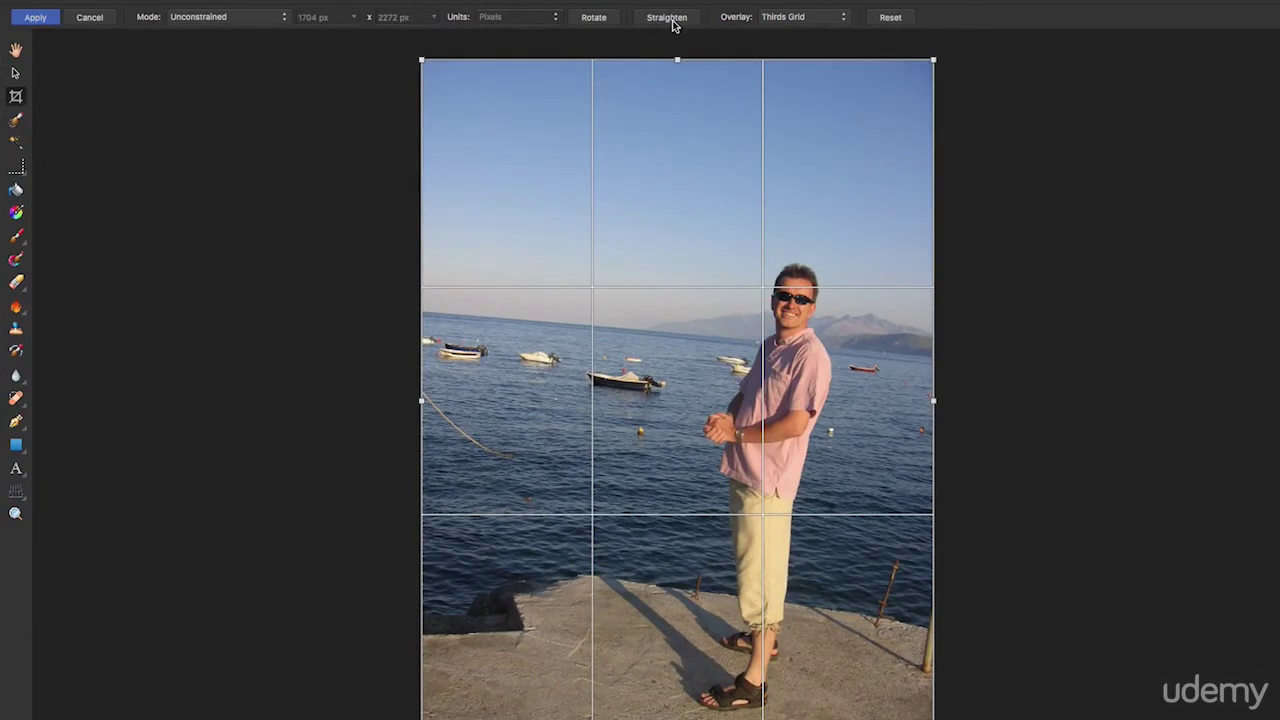
Undo a mistaken straighten along the man, then straighten along the horizon instead
click(672, 22)
drag(744, 692, 800, 262)
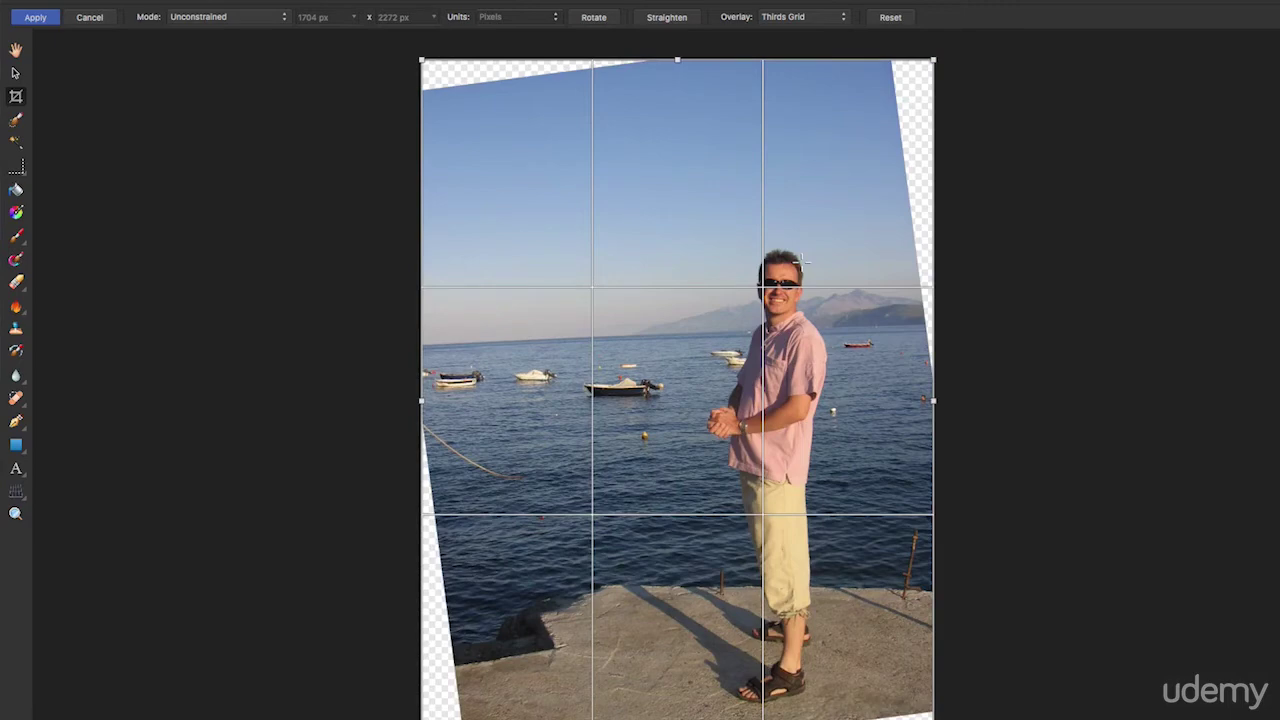
key(ctrl+z)
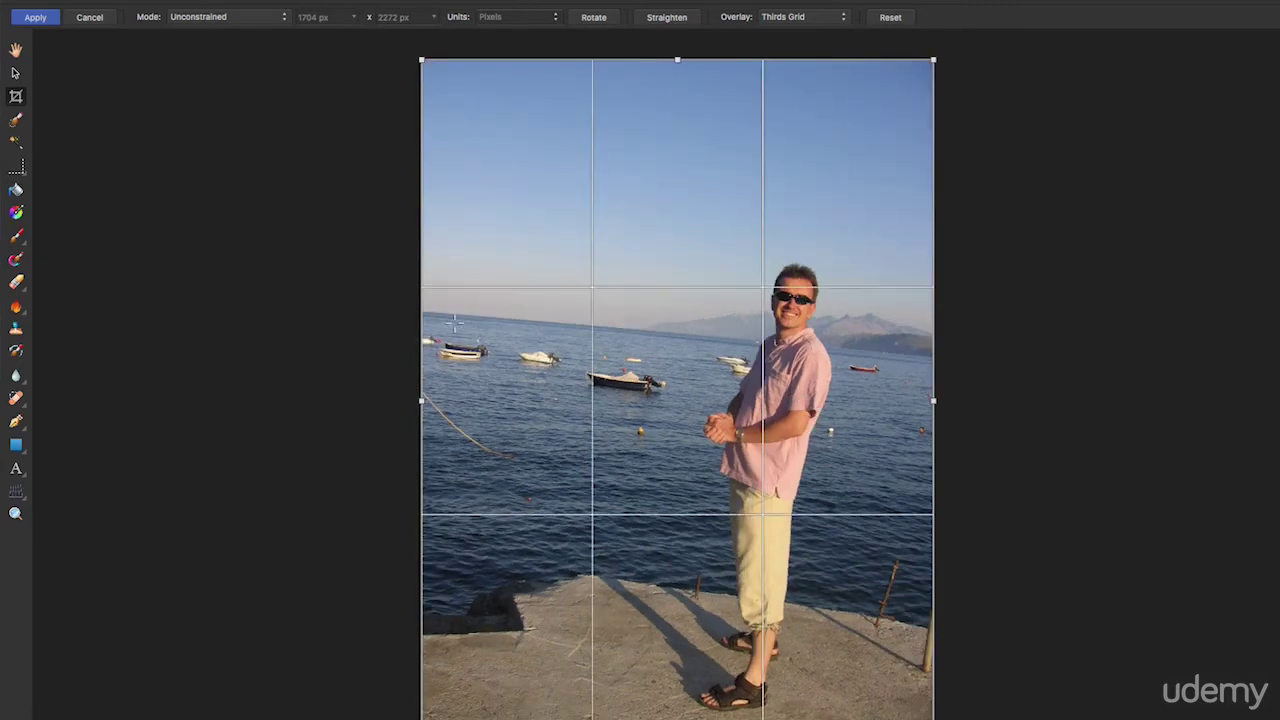
click(661, 18)
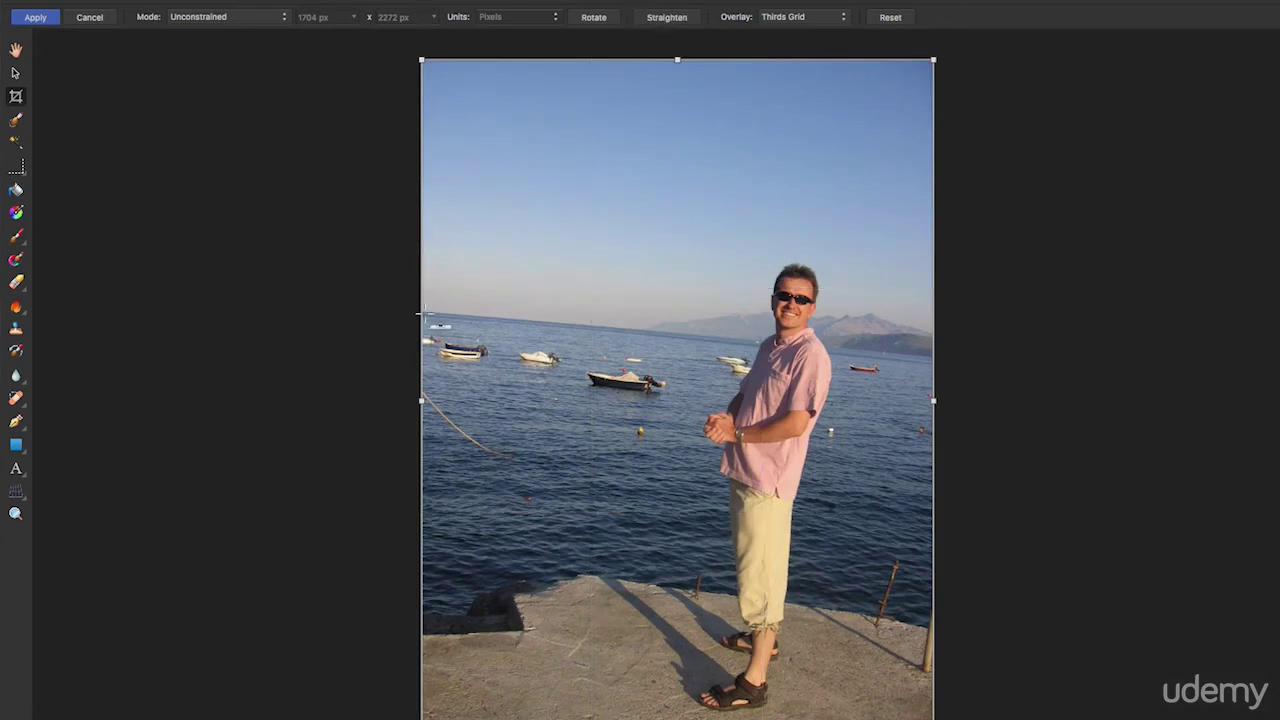
drag(428, 316, 943, 369)
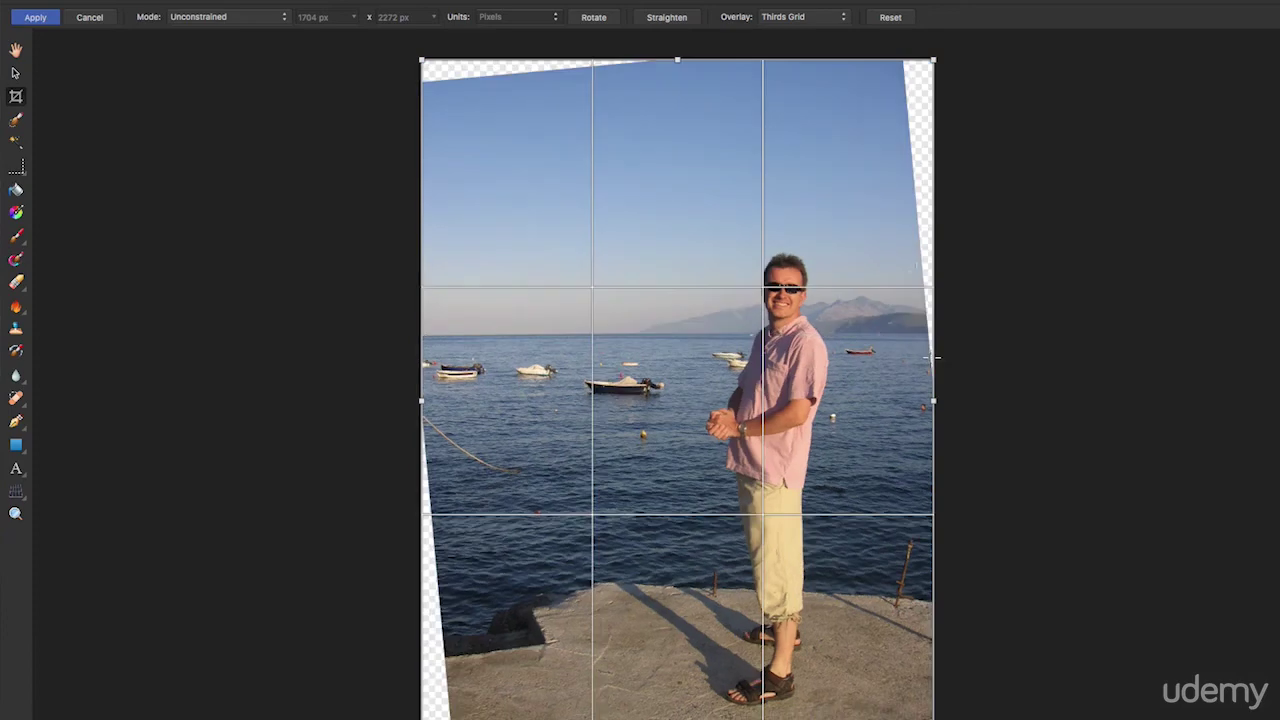
Crop at Original Ratio around the man, clear of transparent corners, to 1353 × 1804 px
click(191, 20)
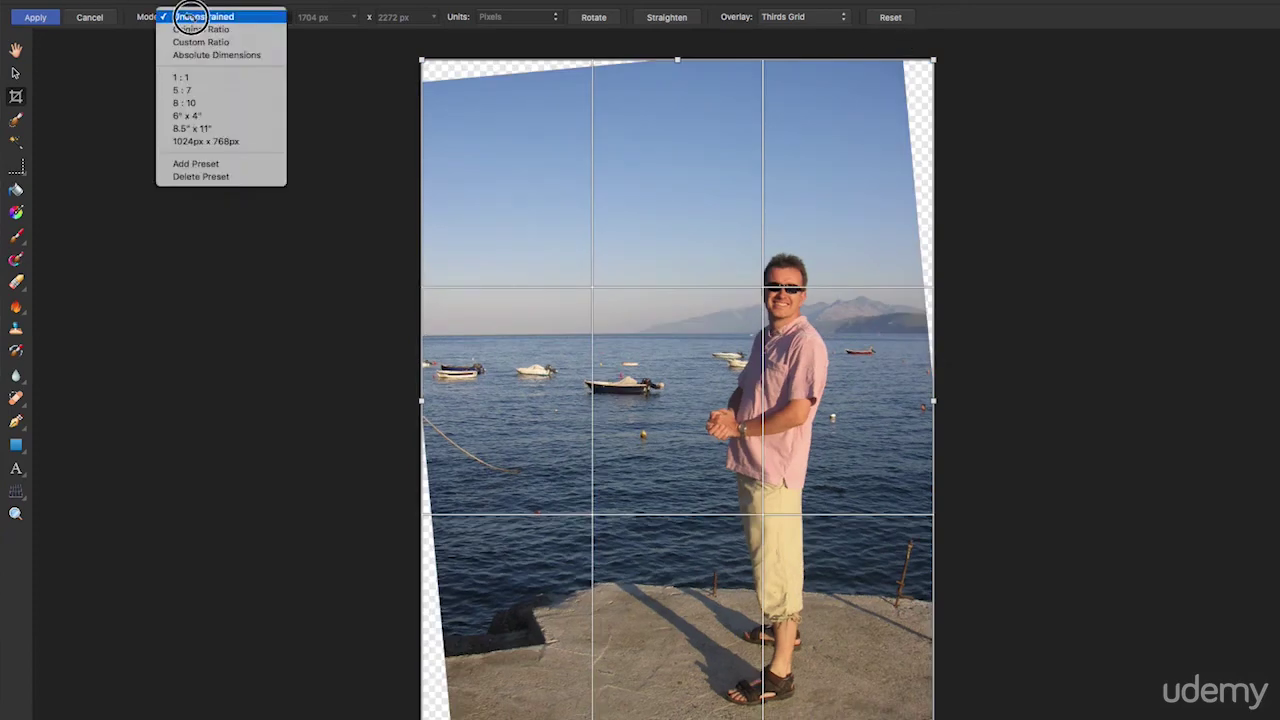
click(244, 34)
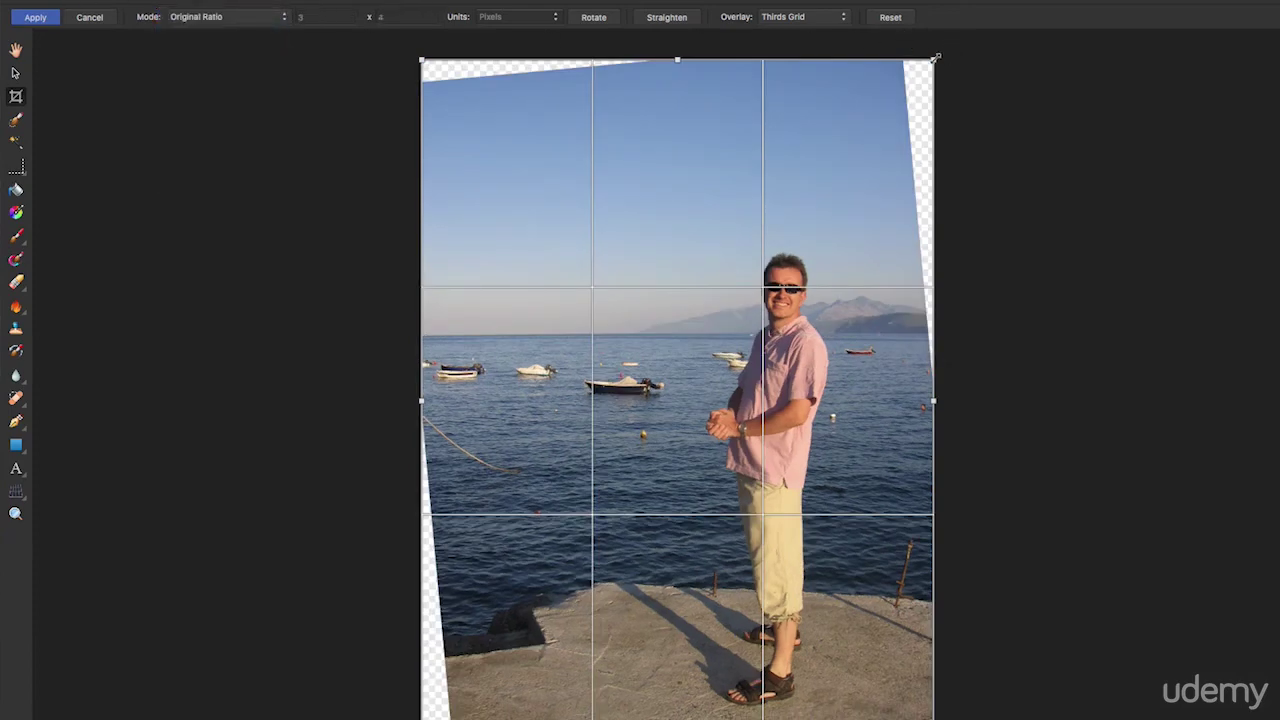
drag(938, 56, 902, 103)
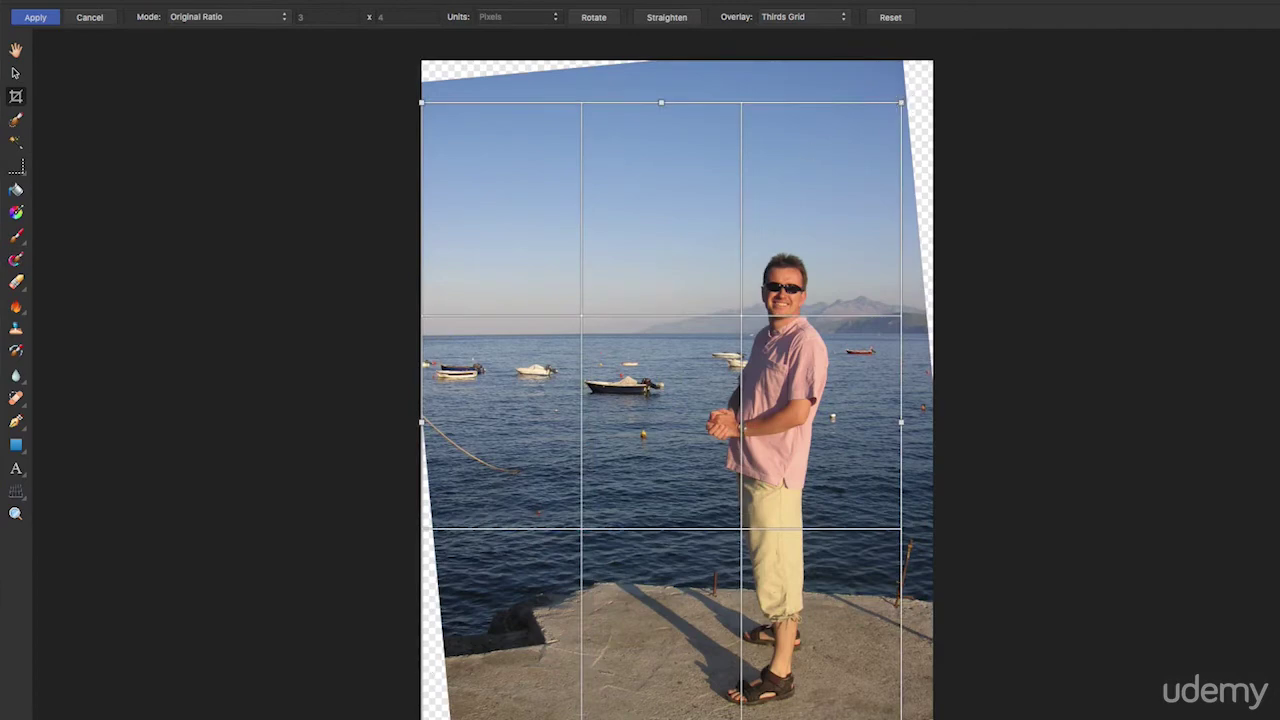
drag(425, 716, 460, 701)
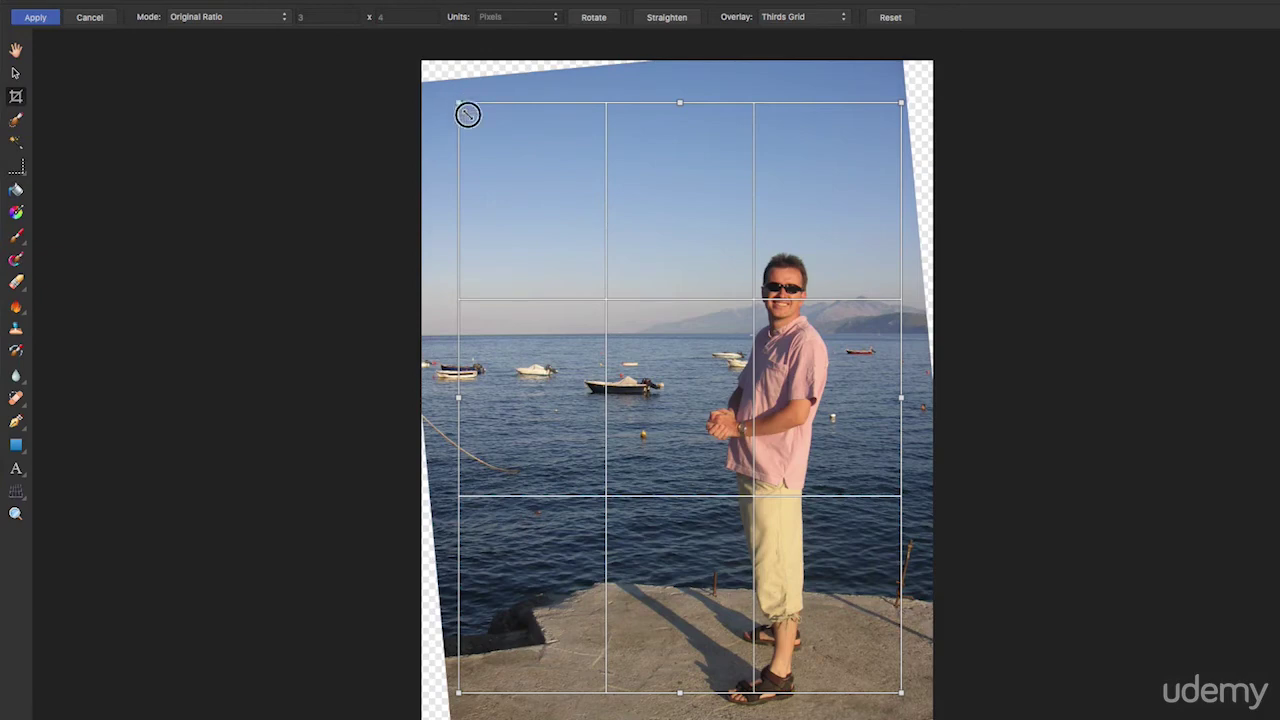
drag(467, 114, 497, 154)
drag(789, 356, 791, 329)
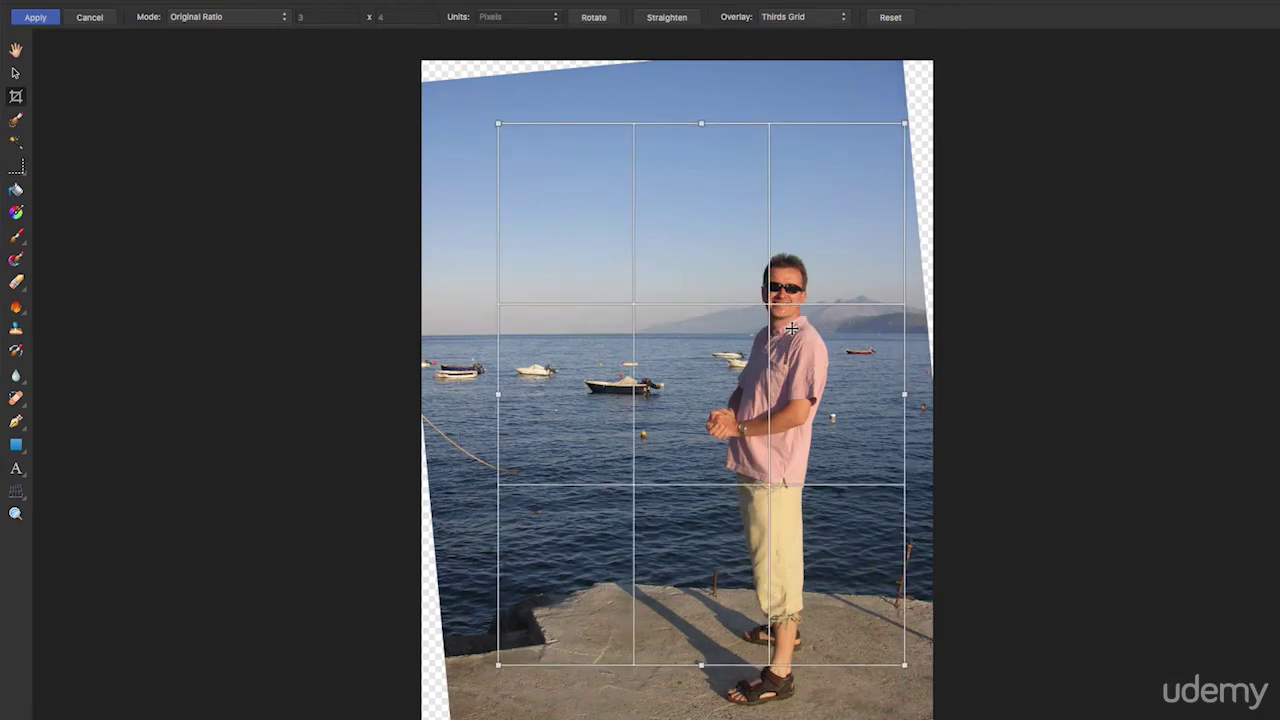
drag(720, 374, 719, 404)
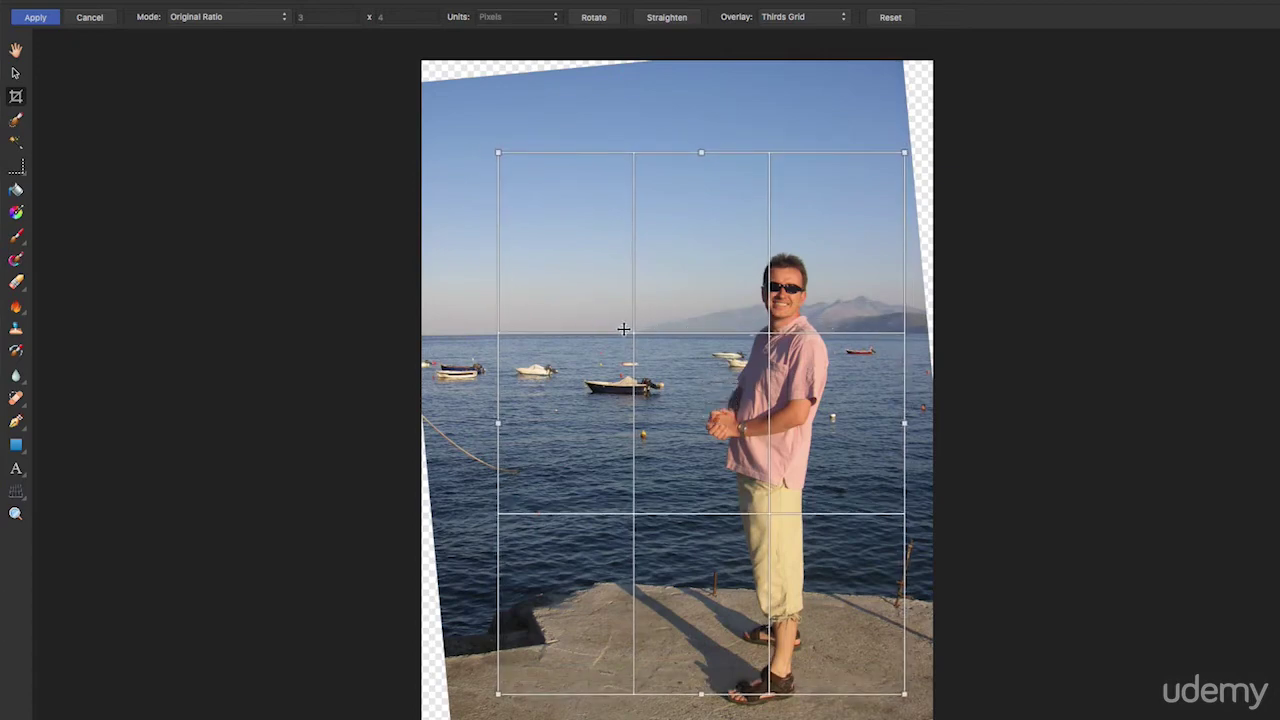
key(Return)
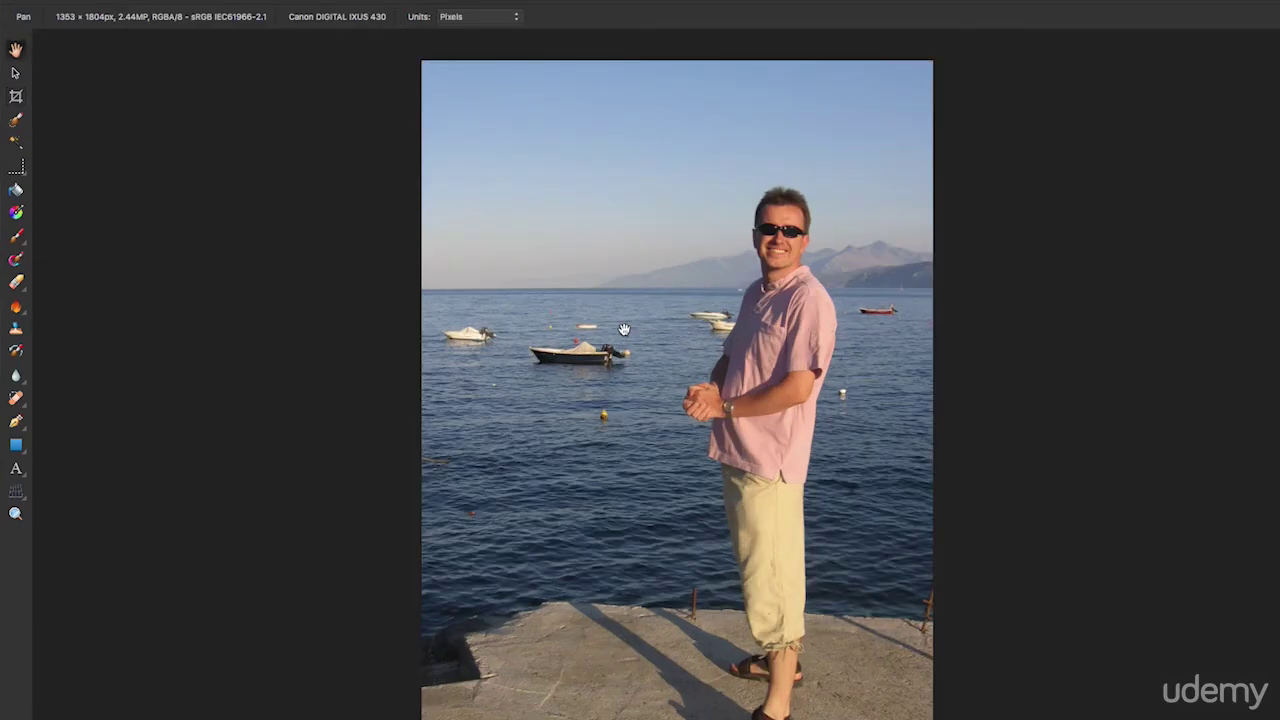